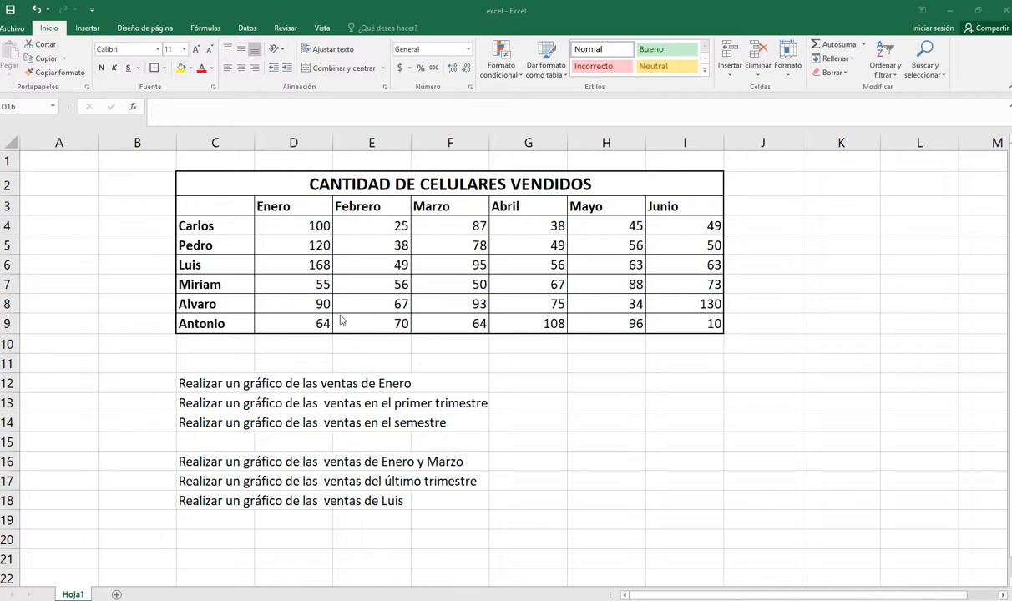
pyautogui.click(551, 441)
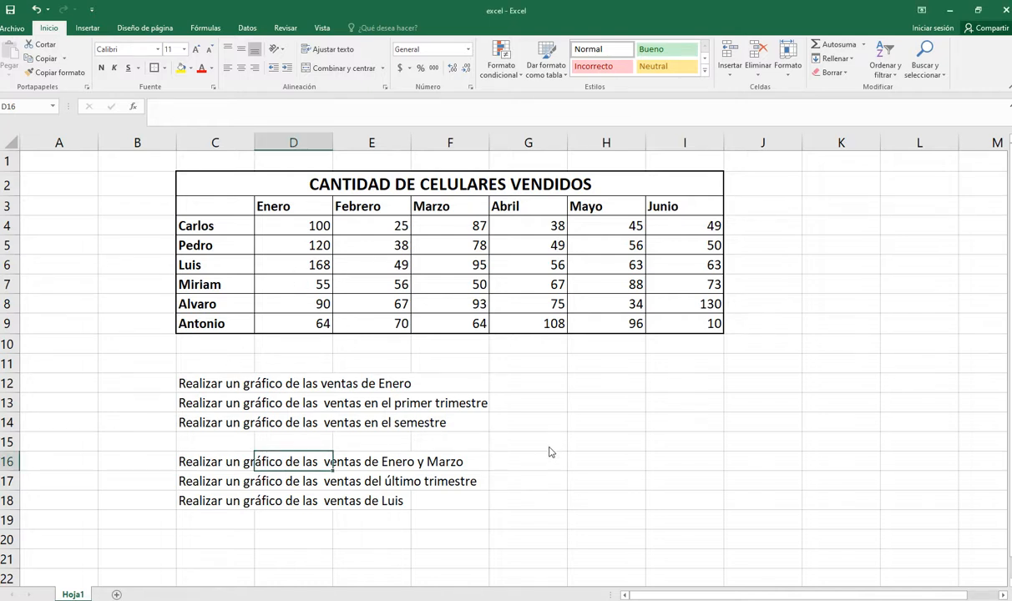
pyautogui.click(544, 377)
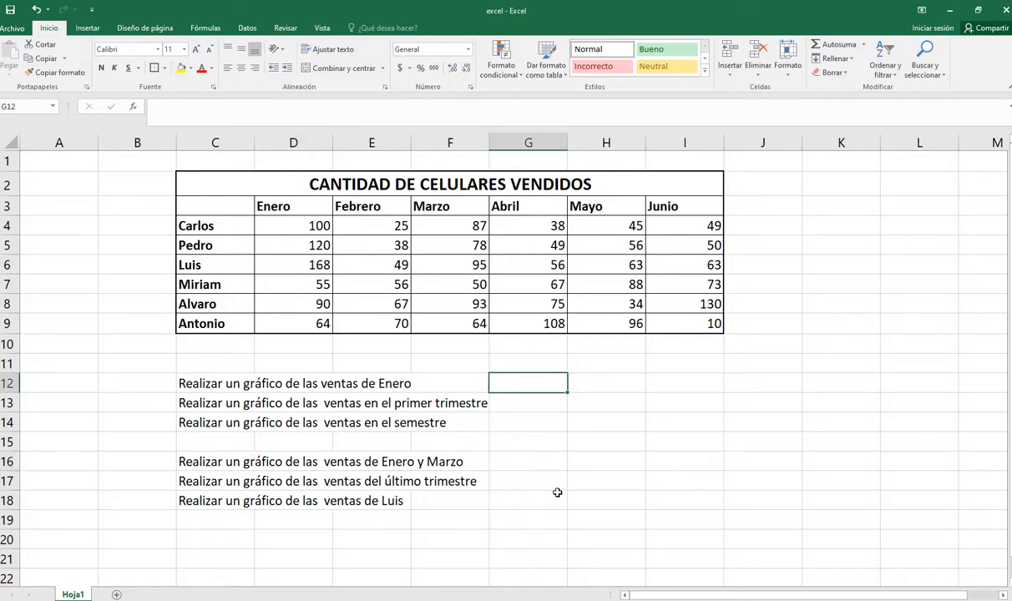
pyautogui.click(325, 189)
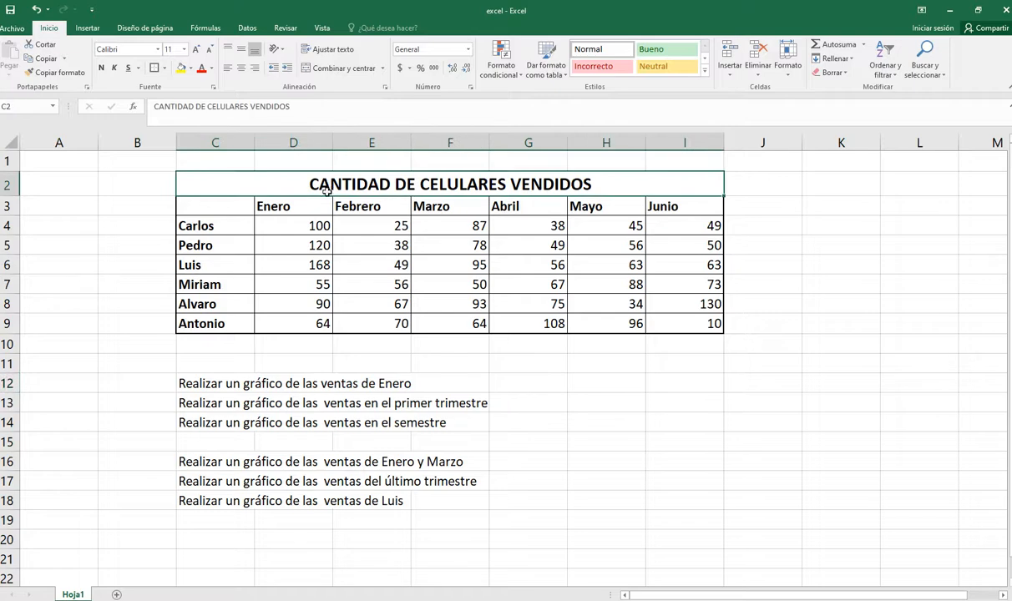
pyautogui.moveTo(326, 188)
pyautogui.mouseDown()
pyautogui.moveTo(267, 250)
pyautogui.moveTo(334, 312)
pyautogui.moveTo(335, 324)
pyautogui.mouseUp()
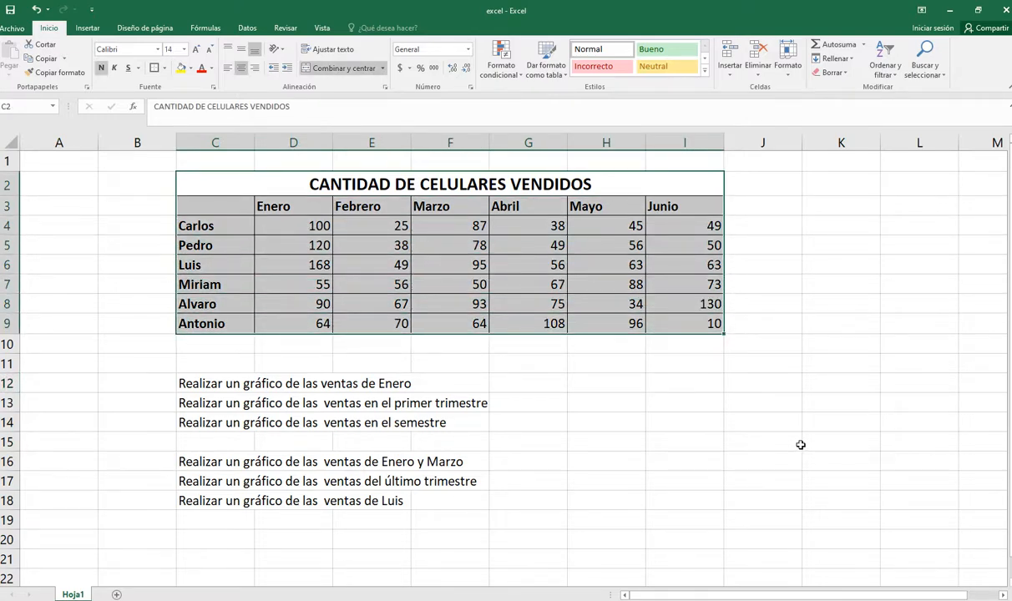
pyautogui.click(706, 419)
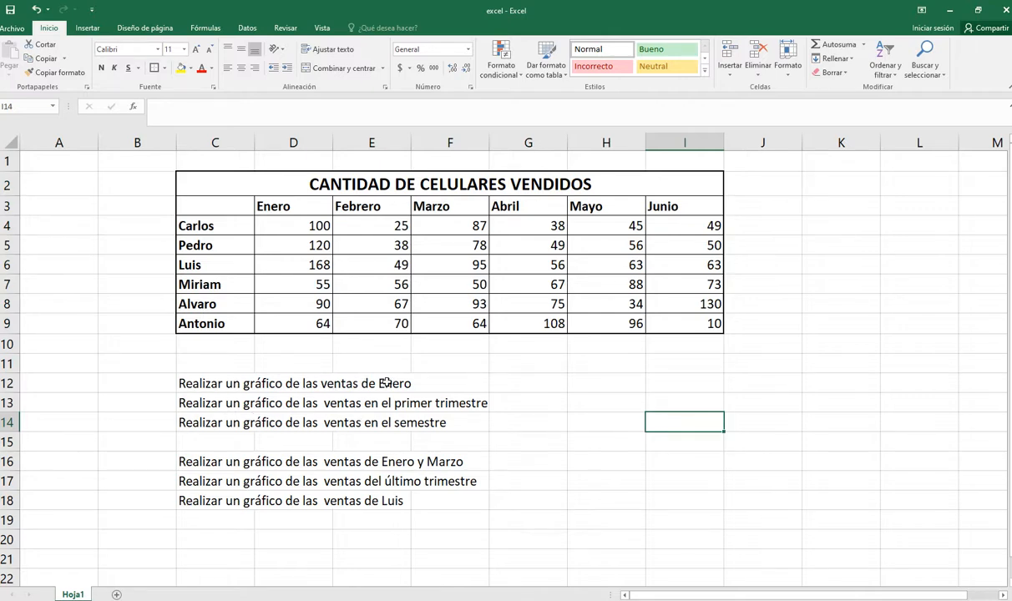
pyautogui.click(219, 180)
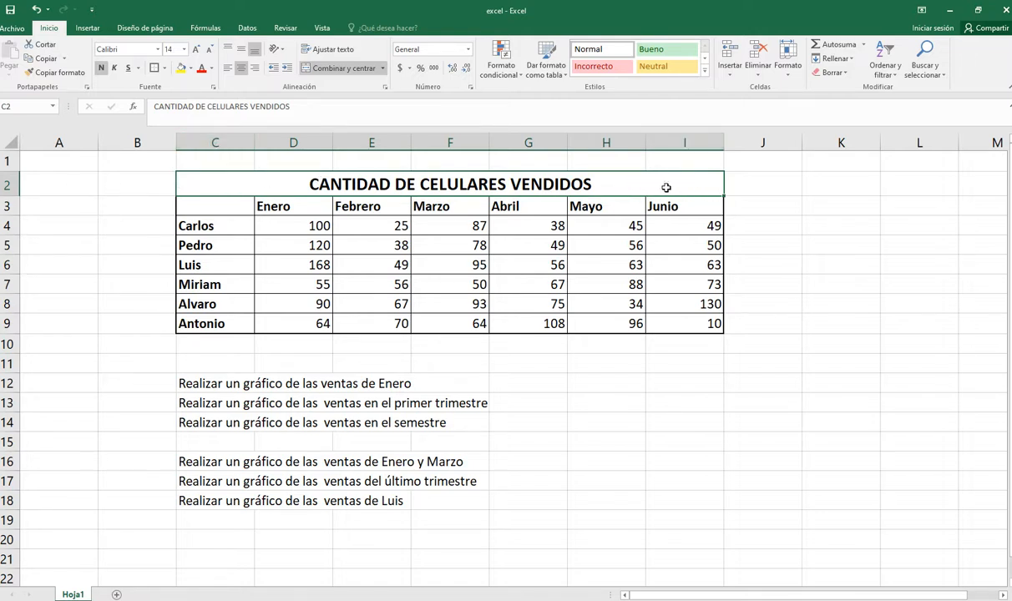
pyautogui.moveTo(208, 207); pyautogui.dragTo(700, 324)
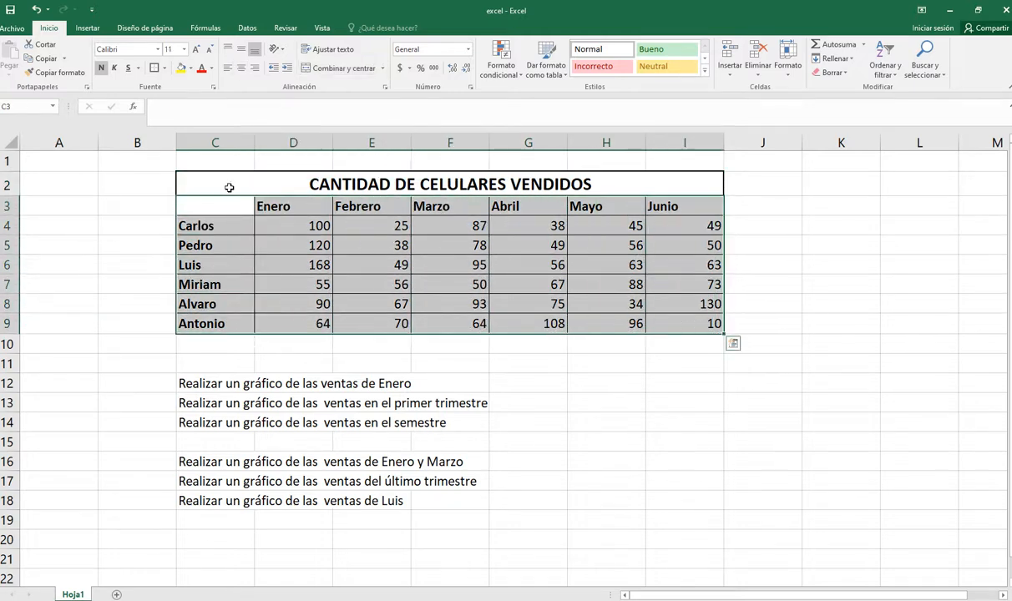
# Insert a 2D pie chart of the Enero sales from the seller names and January figures in C3:D9
pyautogui.click(197, 206)
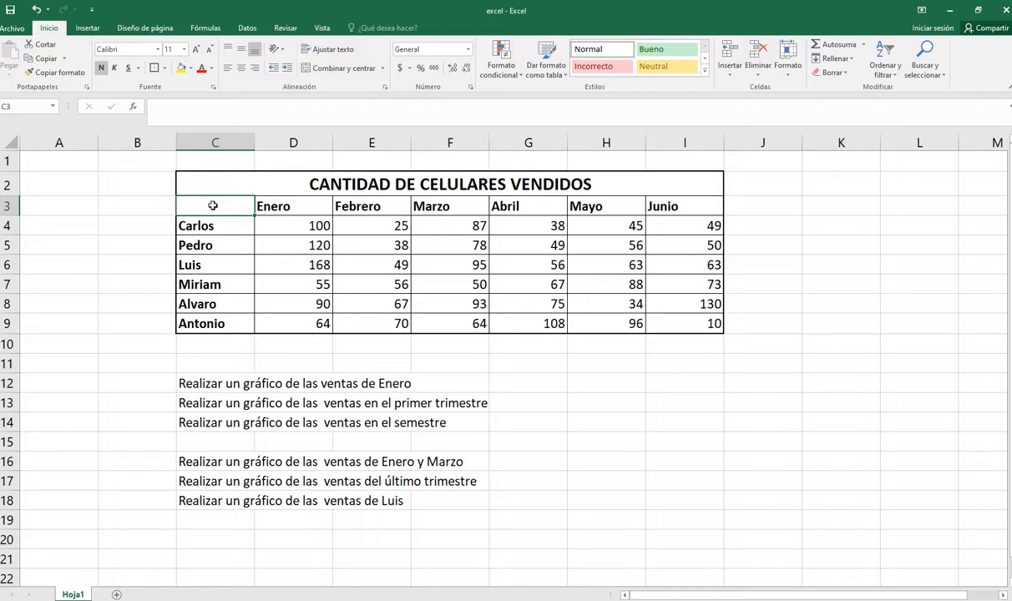
pyautogui.moveTo(213, 206); pyautogui.dragTo(294, 313)
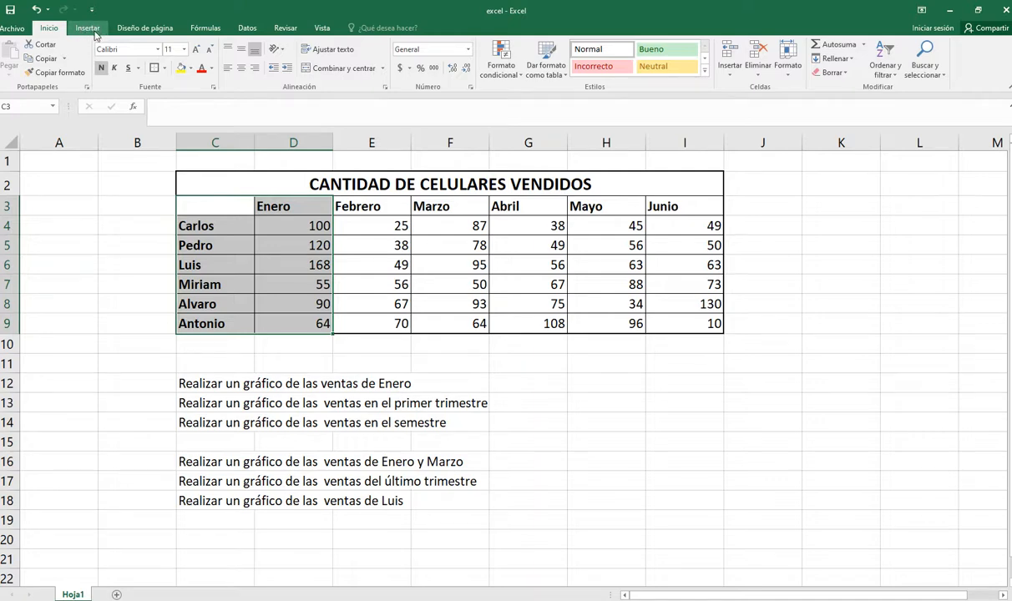
pyautogui.click(88, 28)
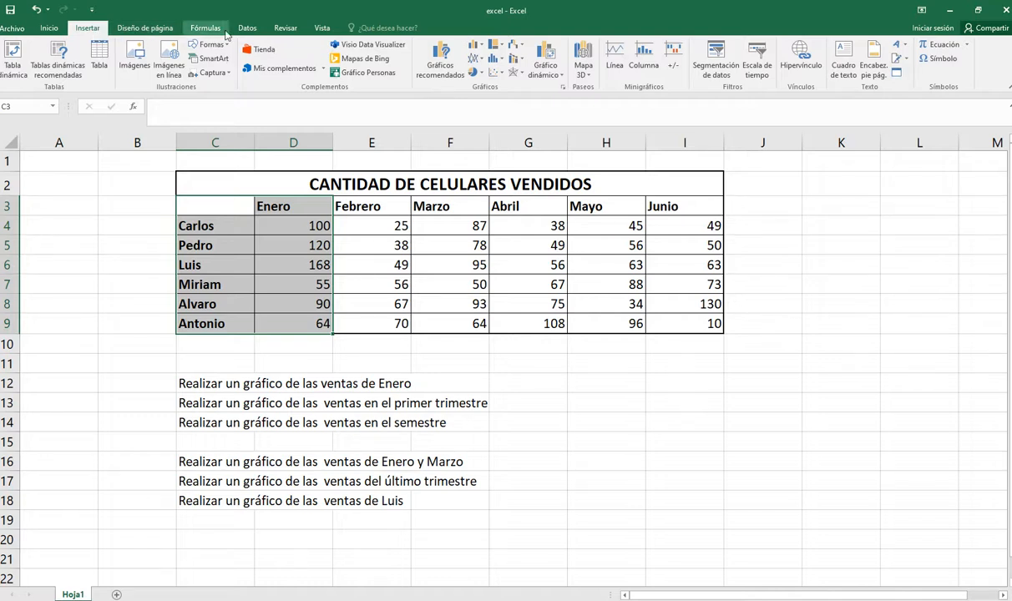
pyautogui.click(476, 73)
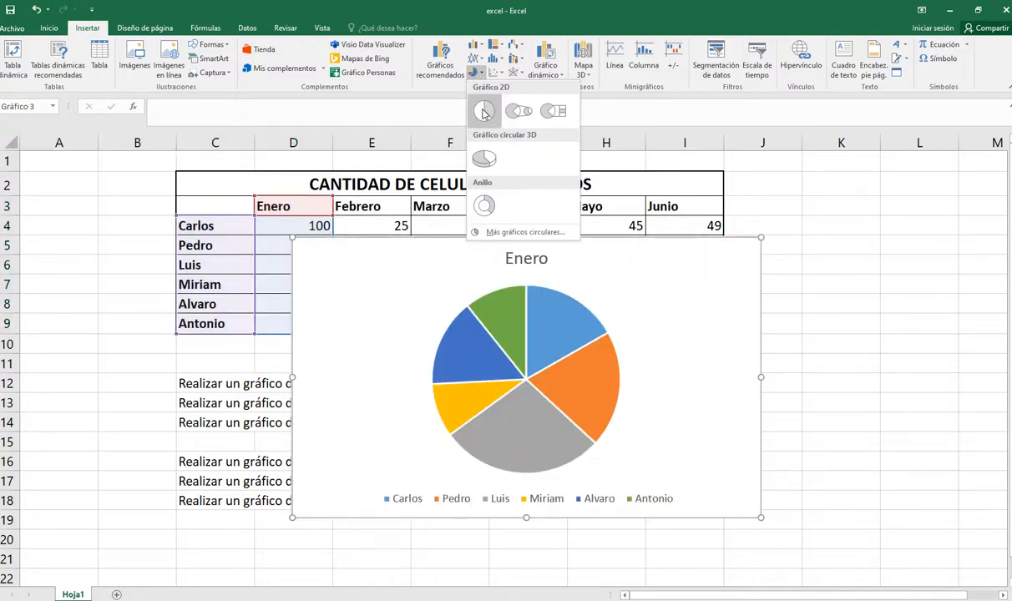
pyautogui.click(484, 112)
# Move the Enero pie chart clear of the January data, with its upper edge at row 2
pyautogui.moveTo(673, 260); pyautogui.dragTo(853, 310)
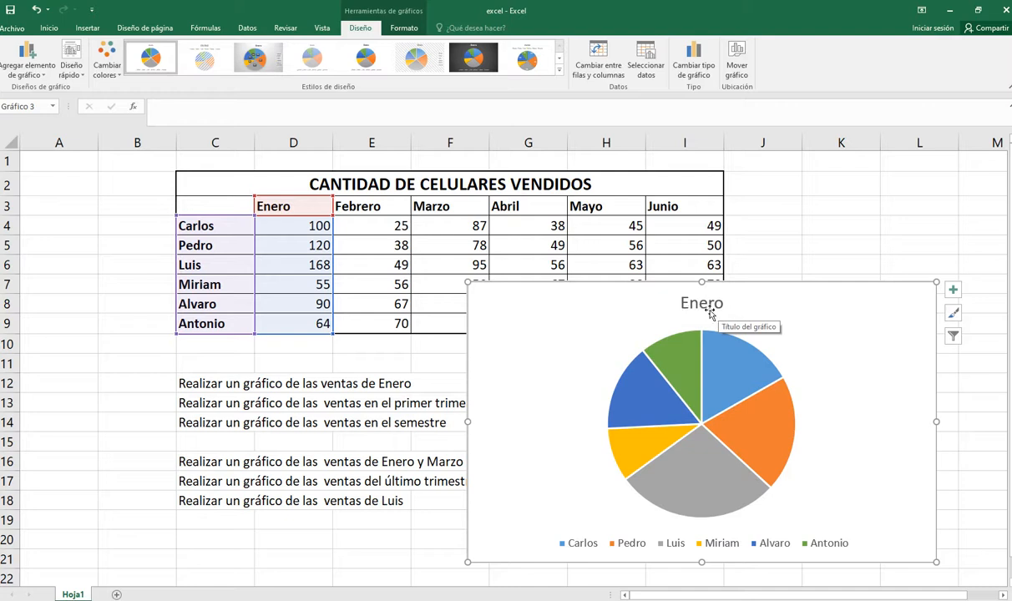
pyautogui.moveTo(787, 287); pyautogui.dragTo(796, 199)
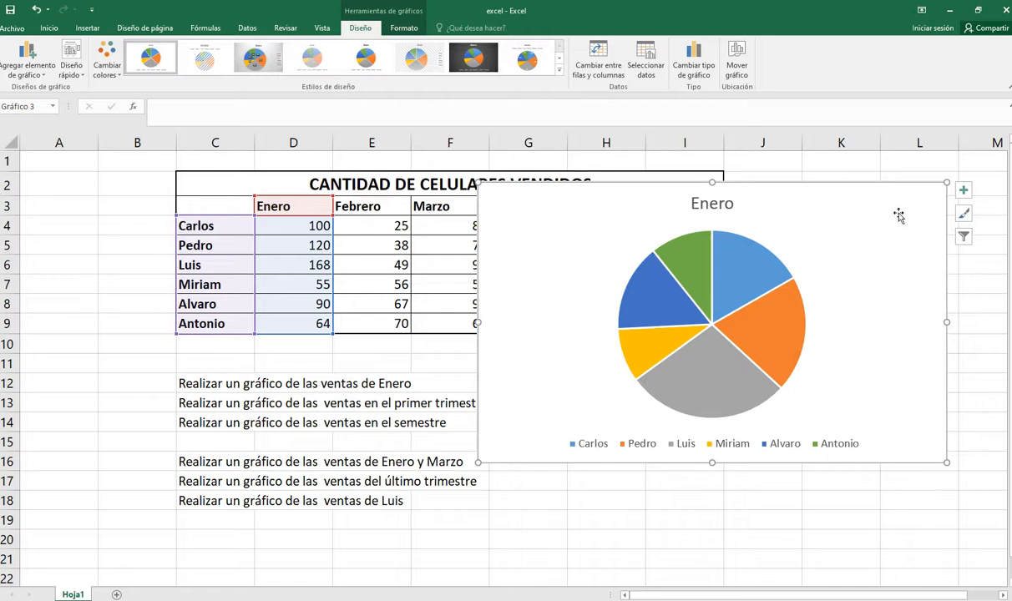
pyautogui.moveTo(898, 214); pyautogui.dragTo(895, 202)
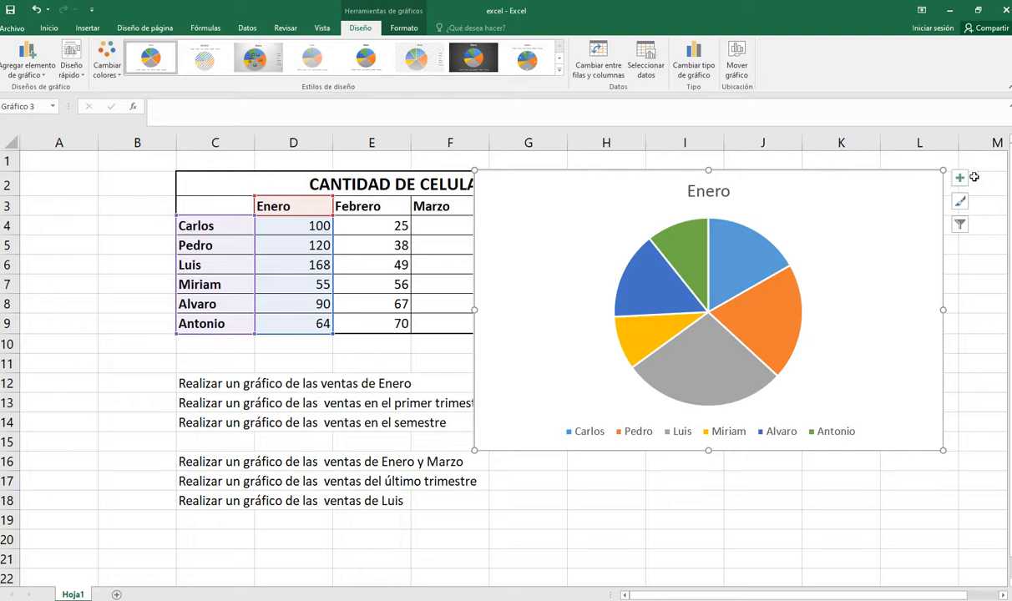
# Switch the Enero chart's title off and back on, and do the same with its legend
pyautogui.click(962, 181)
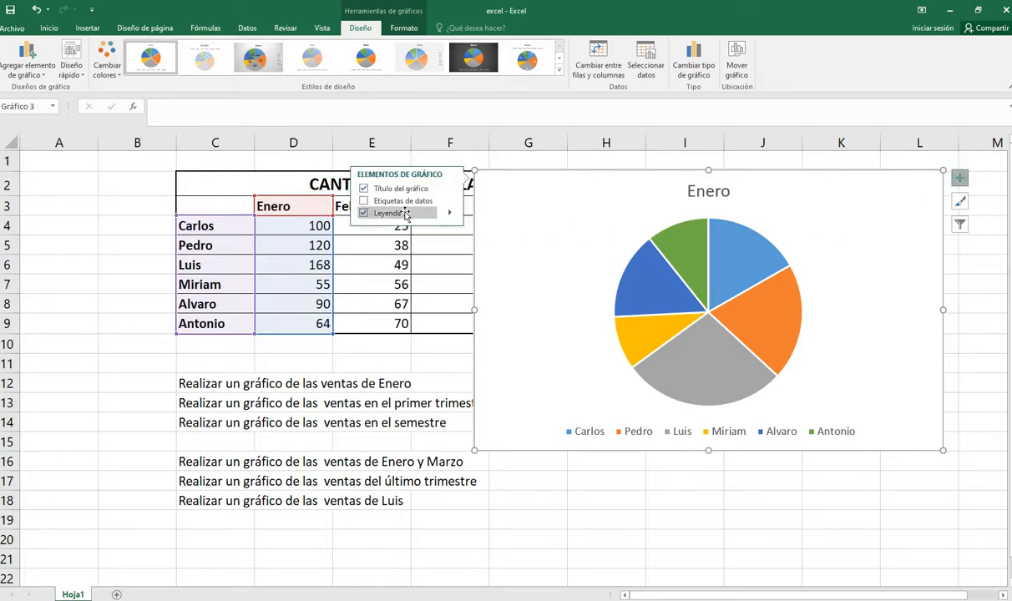
pyautogui.click(364, 202)
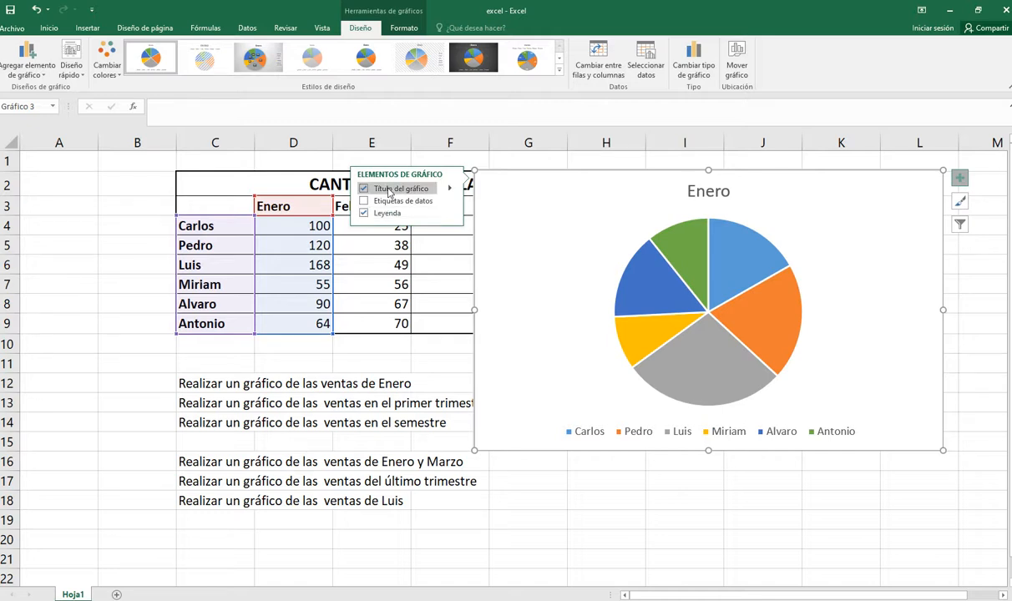
pyautogui.click(389, 191)
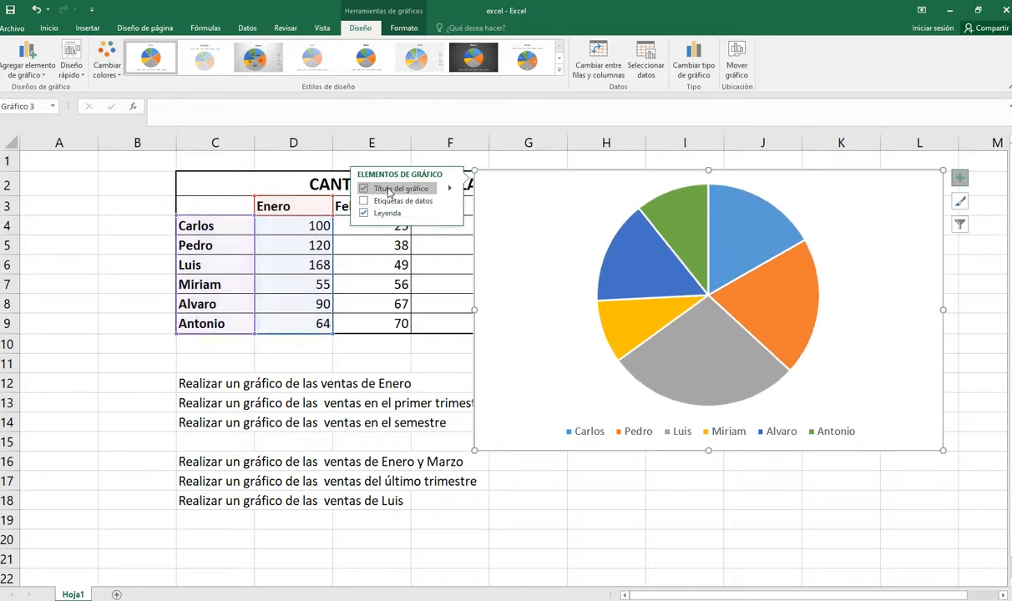
pyautogui.click(389, 191)
pyautogui.click(365, 213)
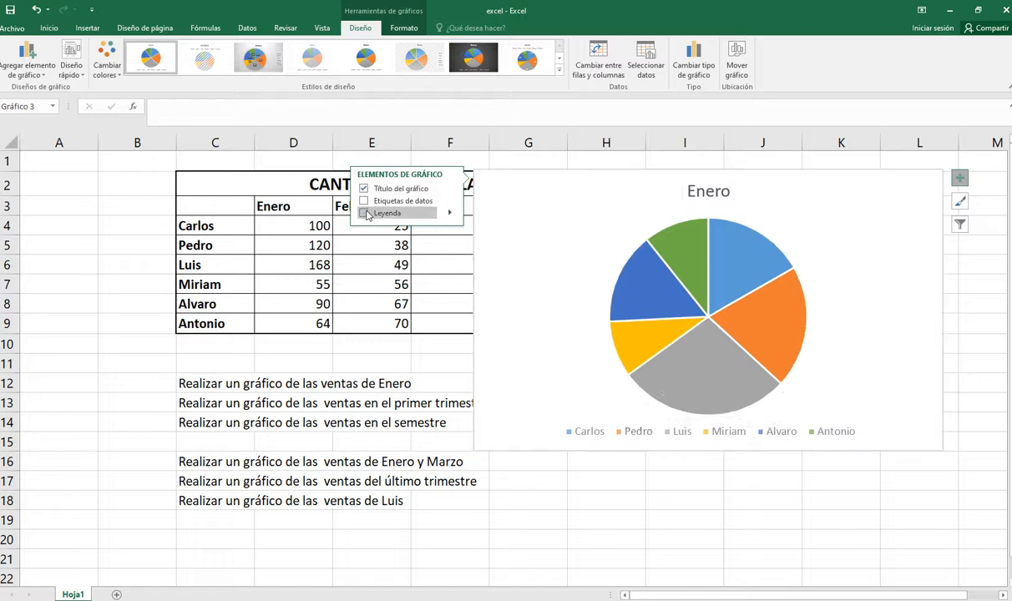
pyautogui.click(365, 214)
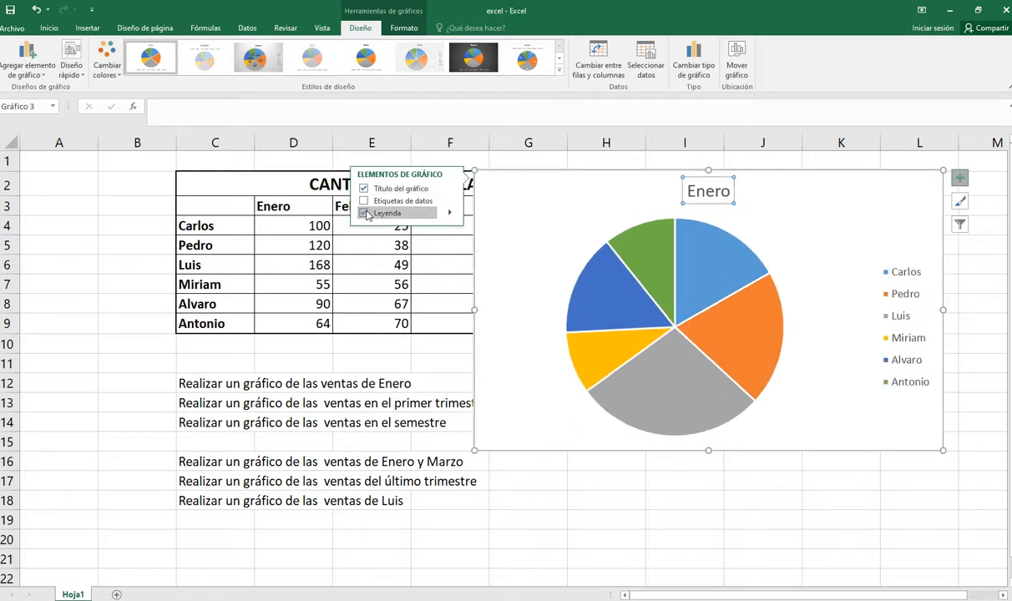
# Add data labels to the Enero pie chart and position them at the center of the slices
pyautogui.click(365, 202)
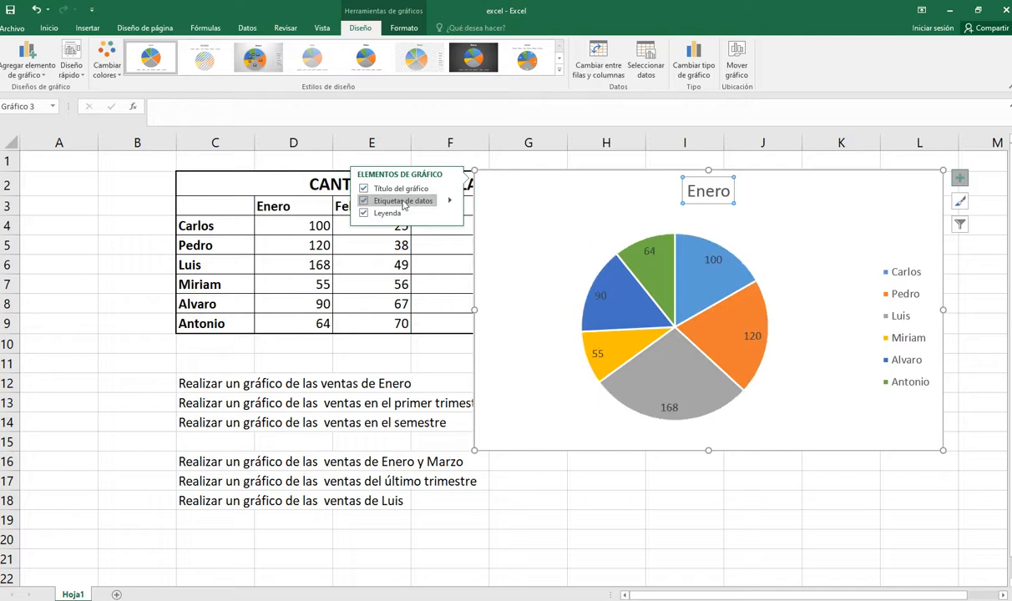
pyautogui.click(449, 201)
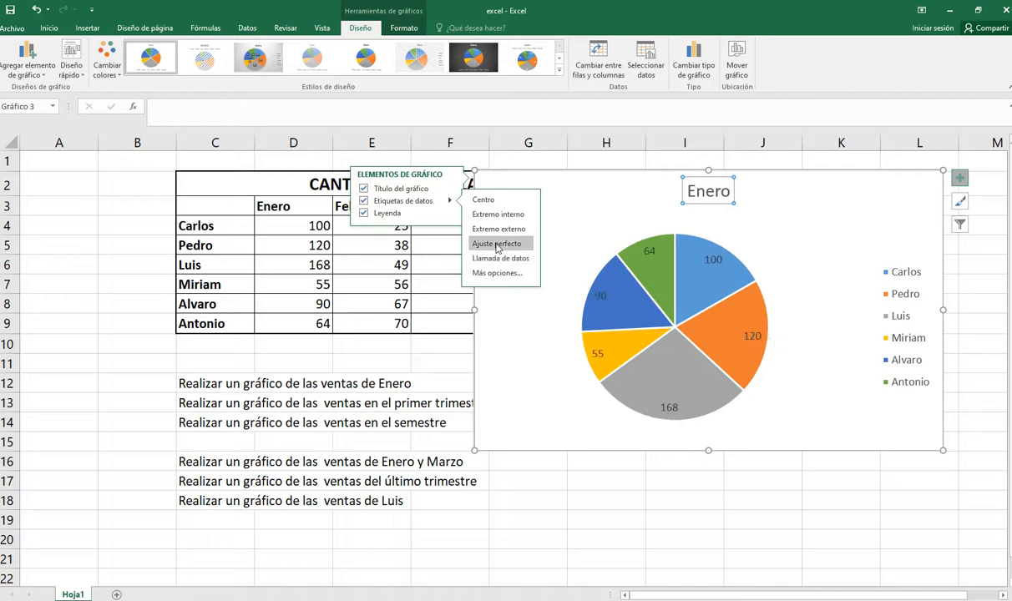
pyautogui.click(484, 200)
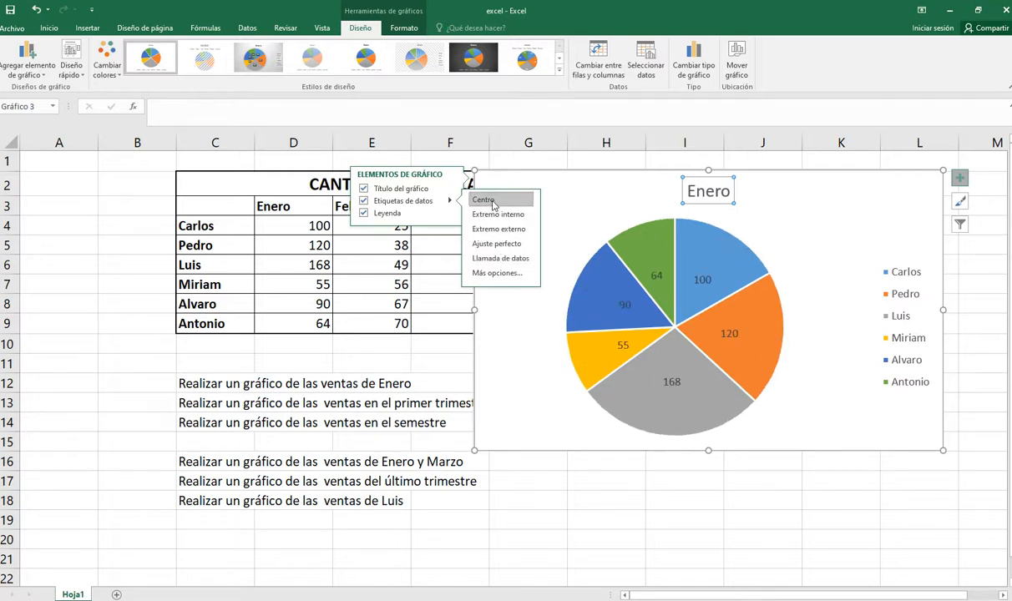
# Move the Enero pie chart below the list of tasks, so that it starts at row 21
pyautogui.moveTo(561, 398); pyautogui.dragTo(554, 400)
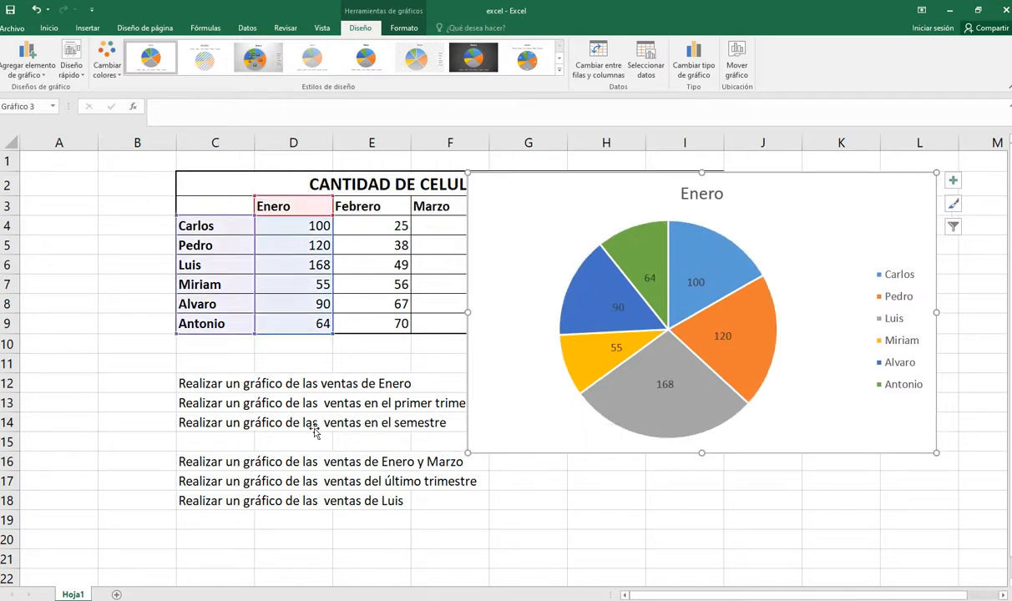
pyautogui.moveTo(532, 197); pyautogui.dragTo(574, 443)
pyautogui.scroll(-1, 584, 176)
pyautogui.scroll(-3, 579, 445)
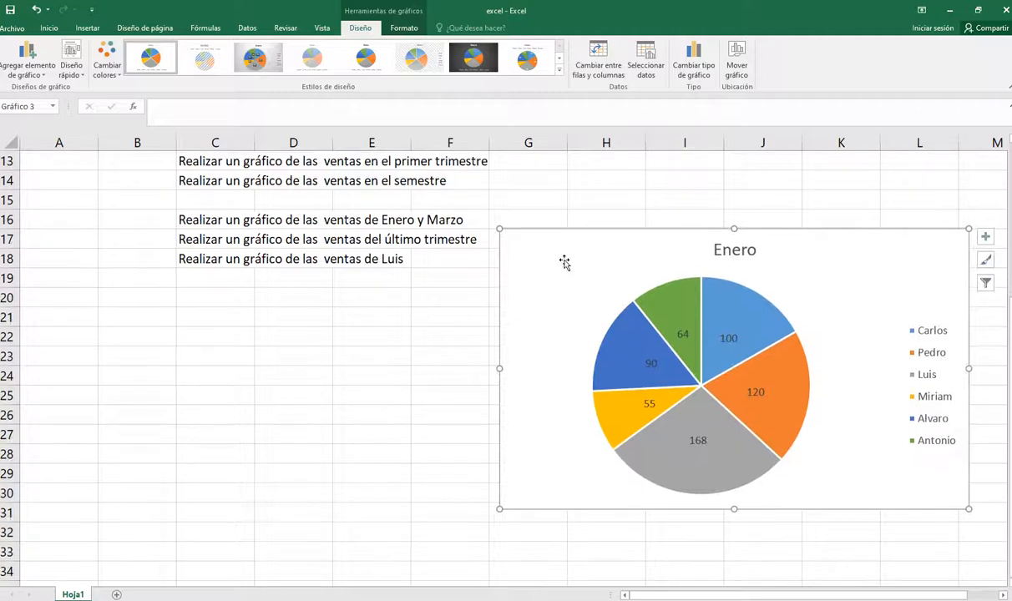
pyautogui.moveTo(565, 260); pyautogui.dragTo(432, 339)
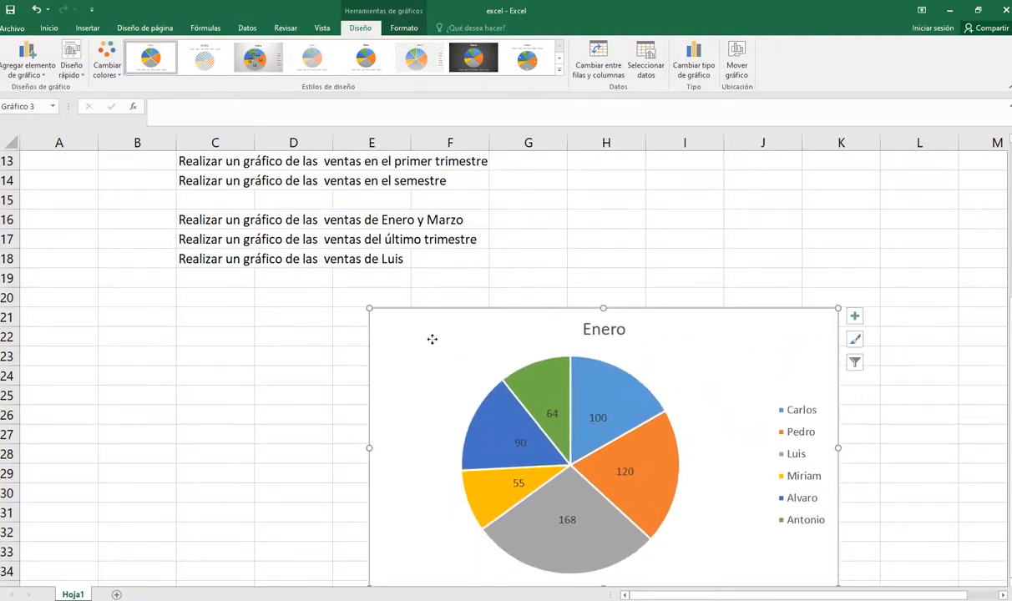
pyautogui.scroll(4, 628, 193)
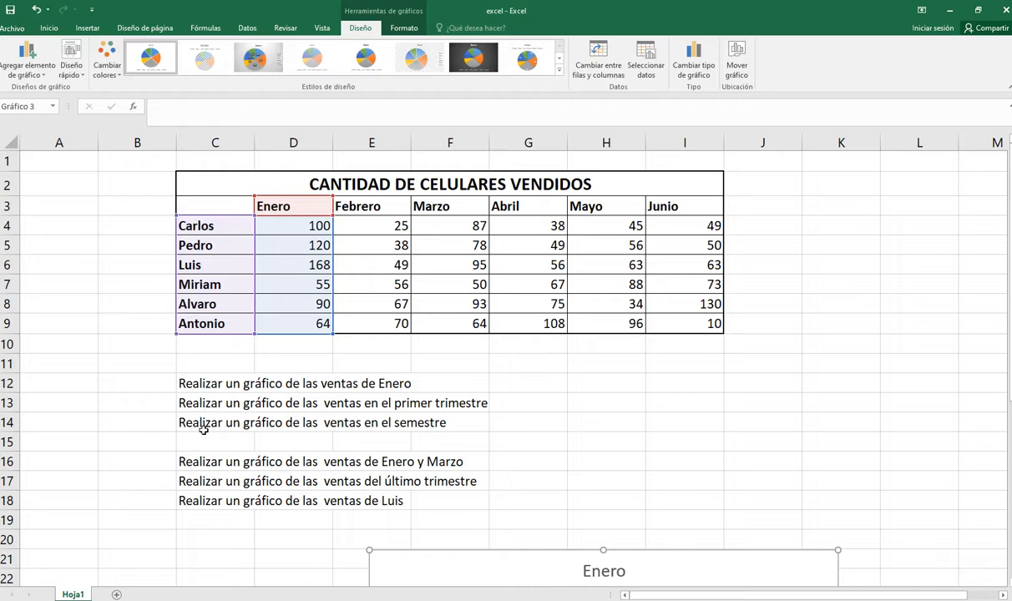
pyautogui.click(426, 264)
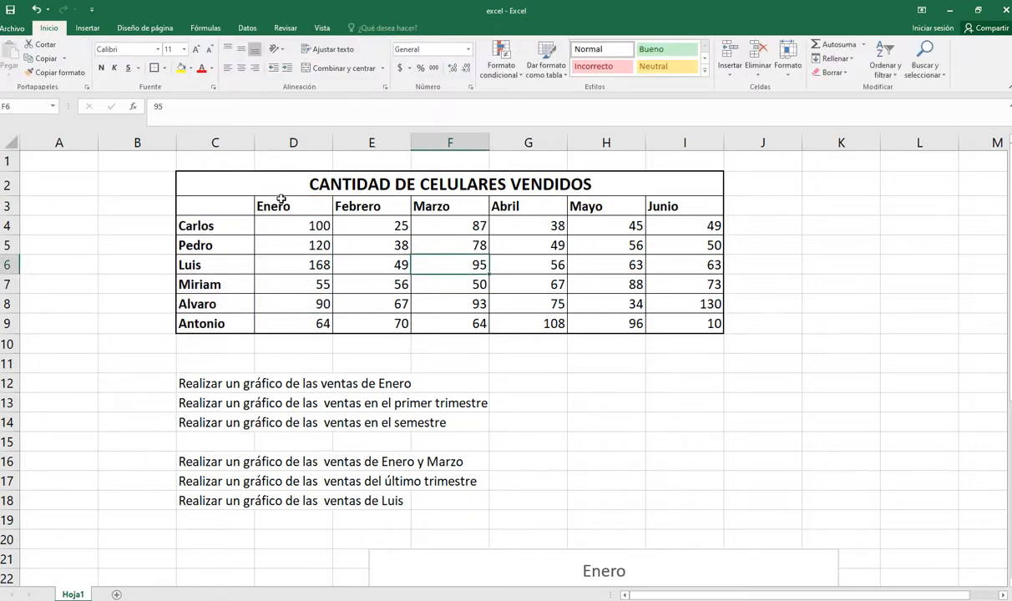
pyautogui.click(267, 197)
pyautogui.click(358, 205)
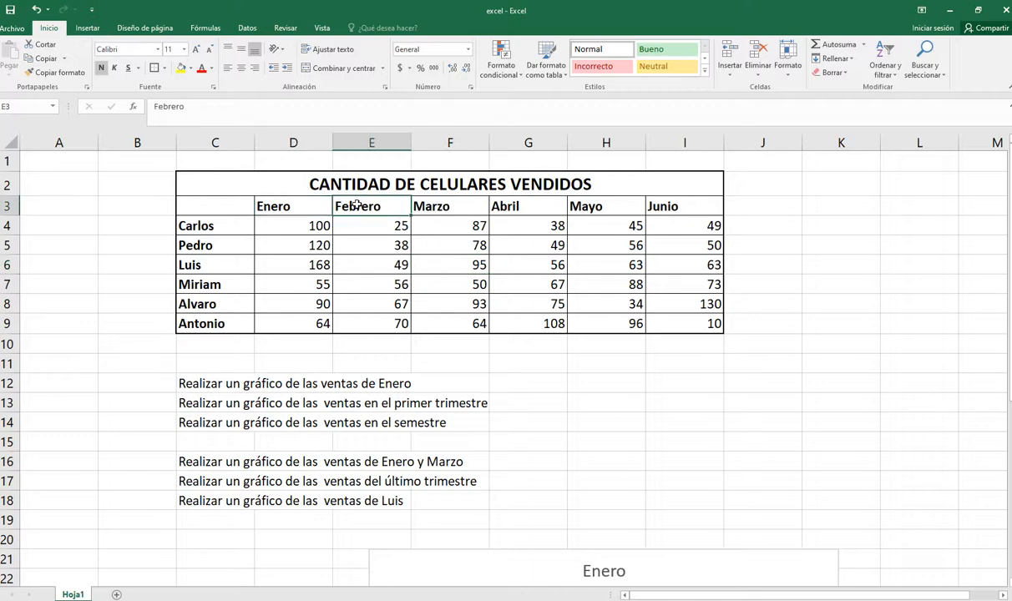
pyautogui.click(431, 206)
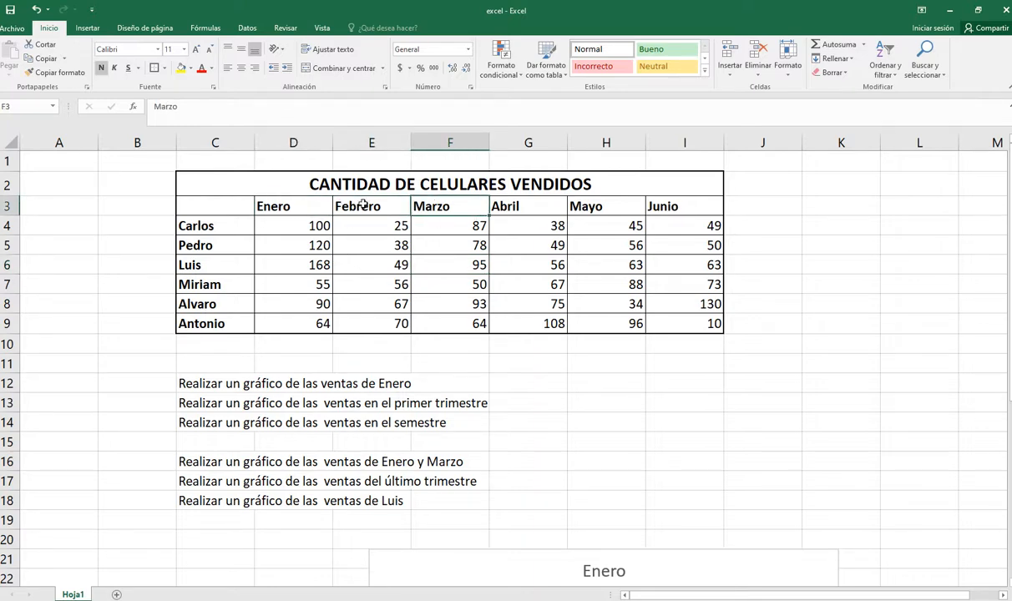
pyautogui.click(211, 205)
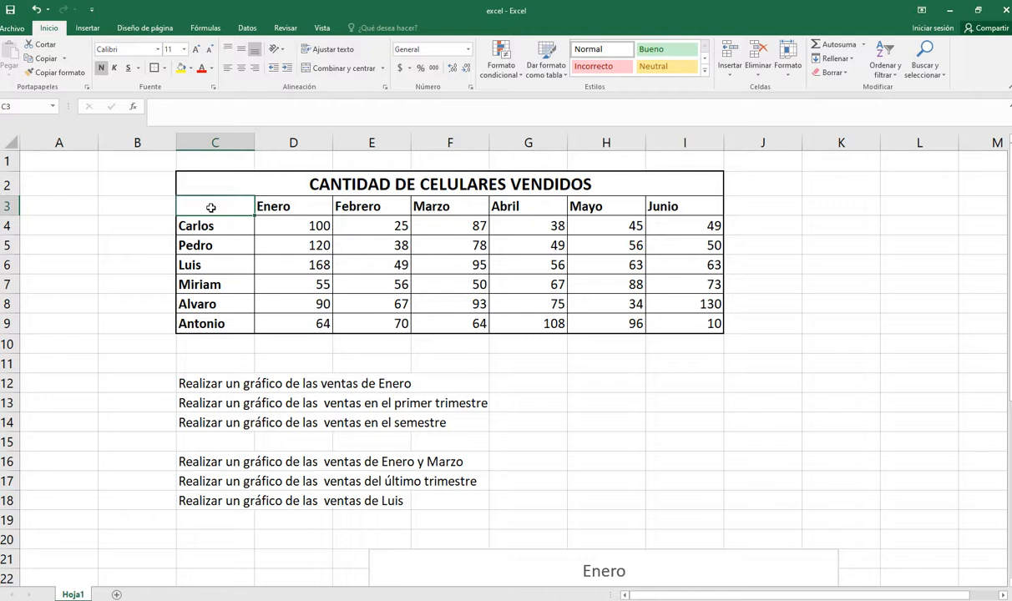
pyautogui.moveTo(211, 203)
pyautogui.mouseDown()
pyautogui.moveTo(205, 311)
pyautogui.moveTo(219, 324)
pyautogui.moveTo(448, 322)
pyautogui.mouseUp()
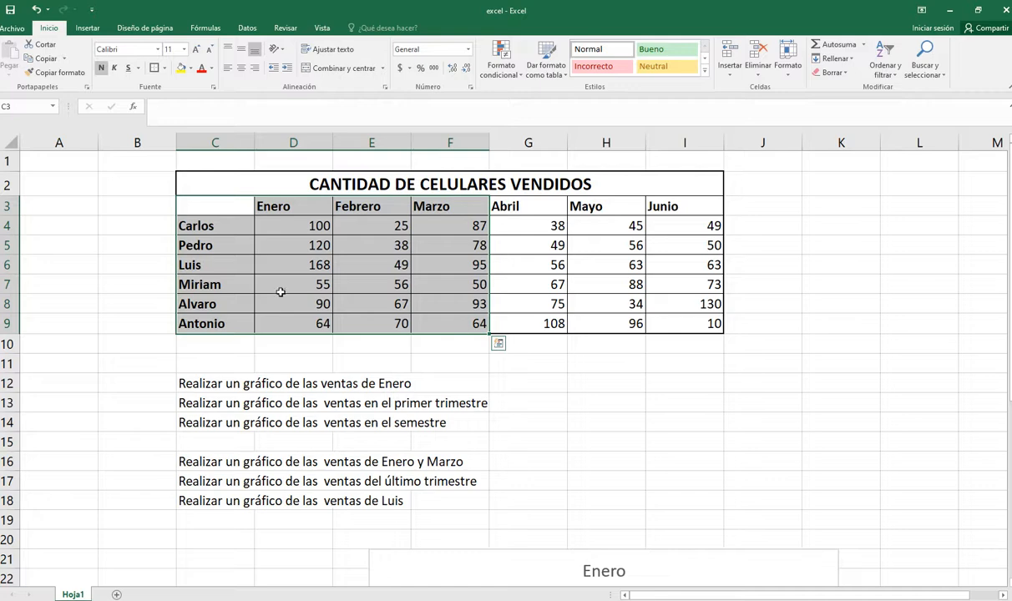
pyautogui.click(190, 243)
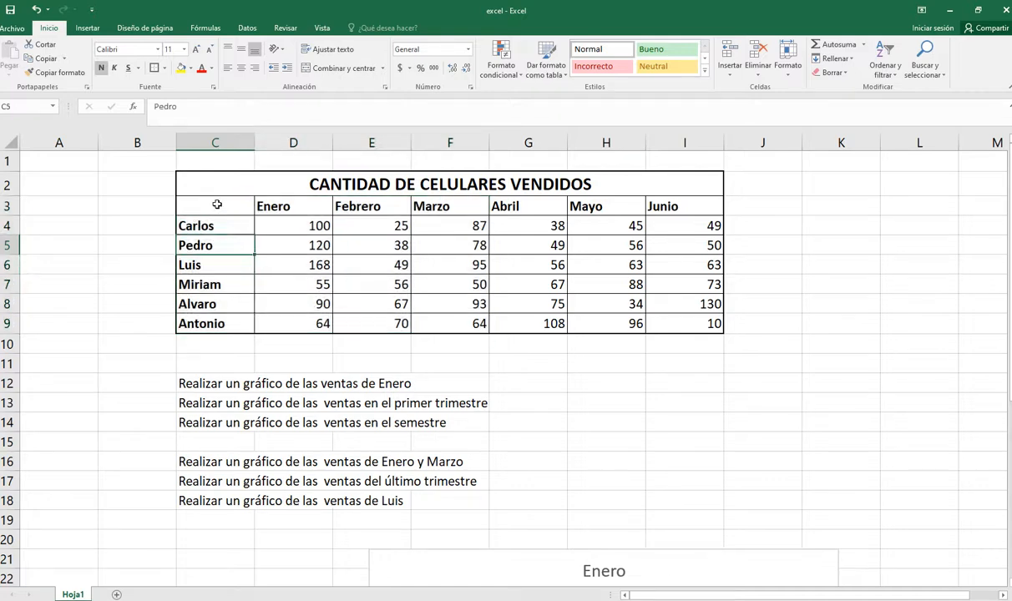
# Insert a 2-D clustered column chart from the January to March sales in C3:F9 and shift it slightly downward
pyautogui.click(216, 205)
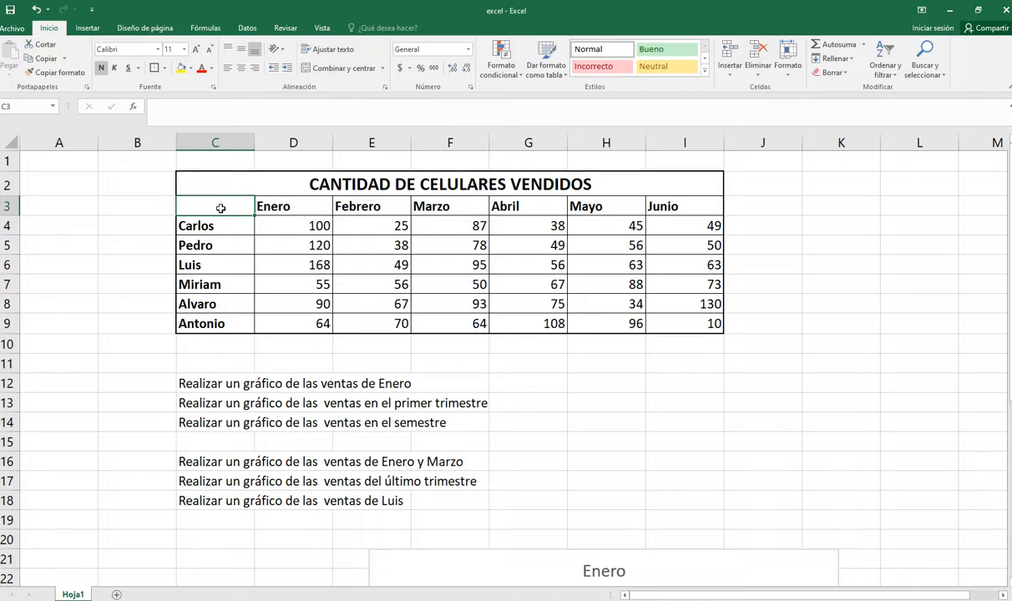
pyautogui.moveTo(223, 205); pyautogui.dragTo(452, 319)
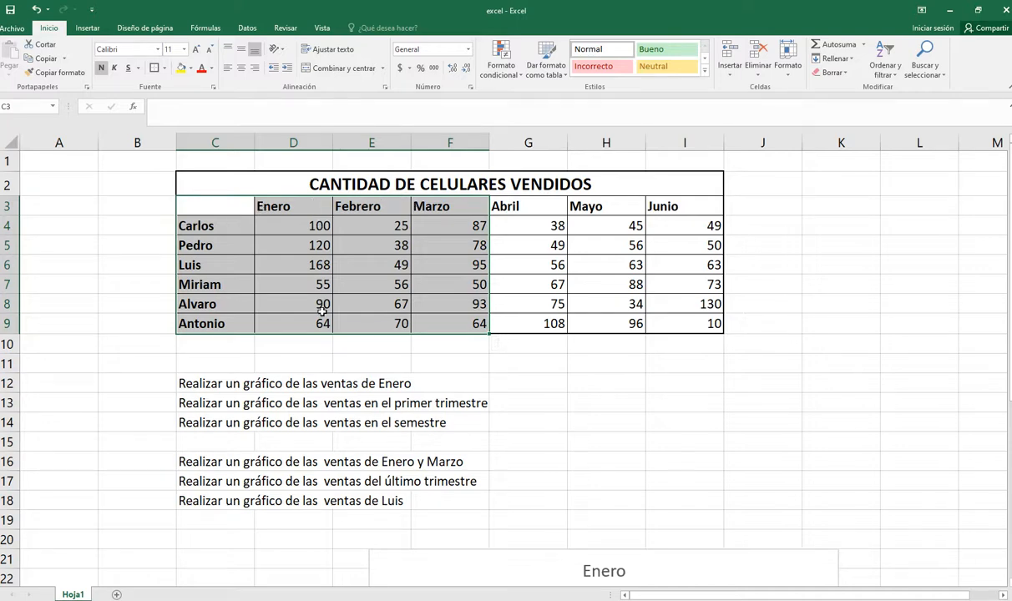
pyautogui.click(88, 30)
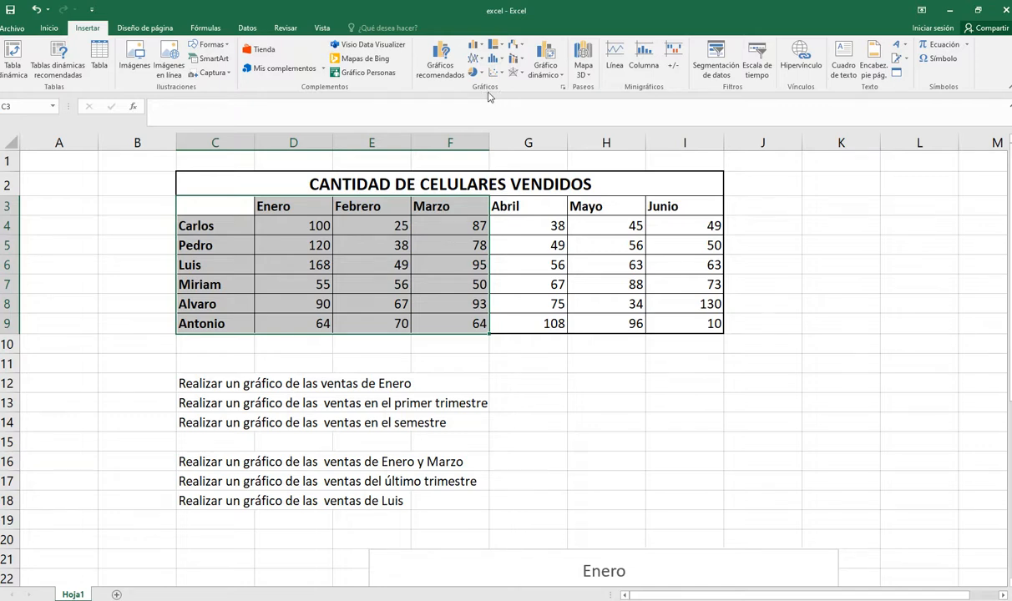
pyautogui.click(475, 49)
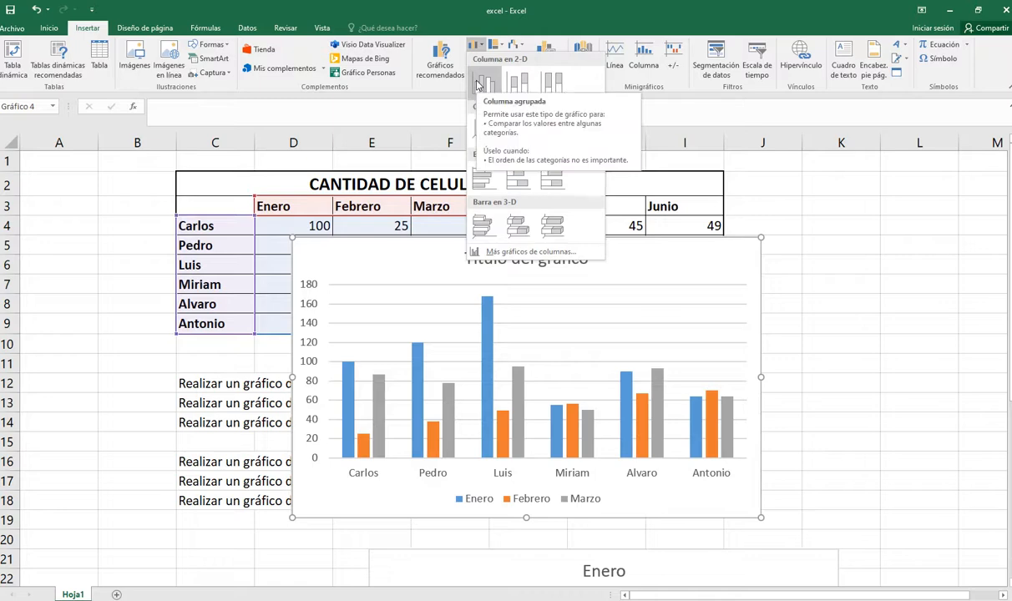
pyautogui.click(479, 84)
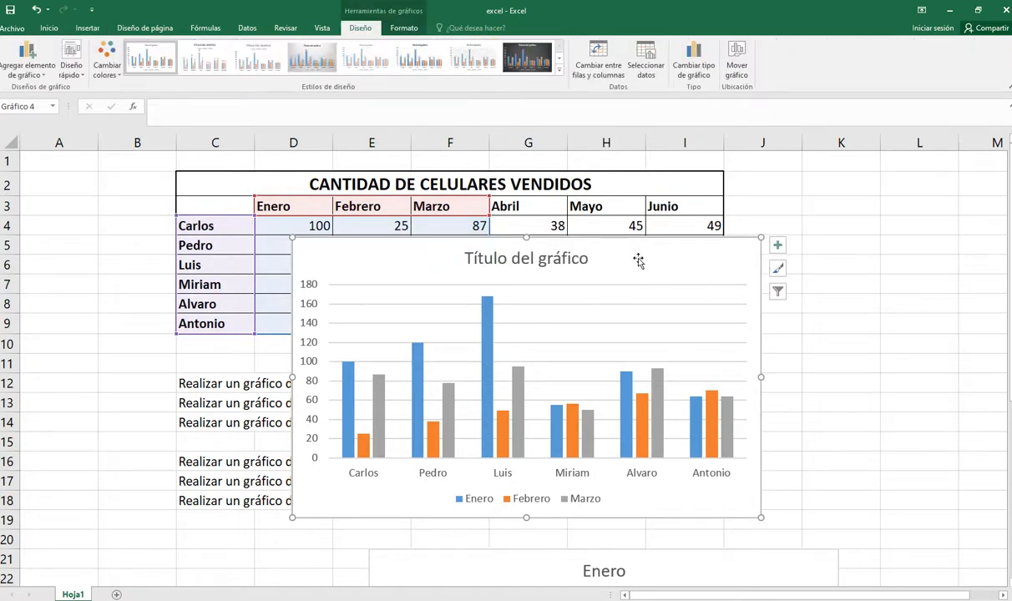
pyautogui.moveTo(640, 259); pyautogui.dragTo(617, 283)
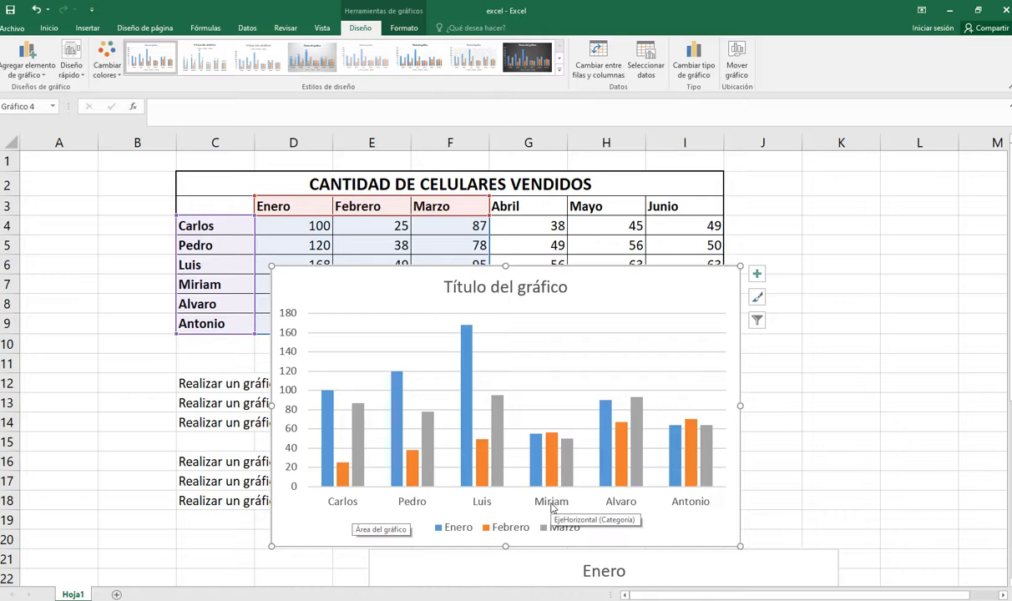
# Add data labels to the first-quarter column chart and place its legend on the right
pyautogui.click(757, 274)
pyautogui.click(787, 322)
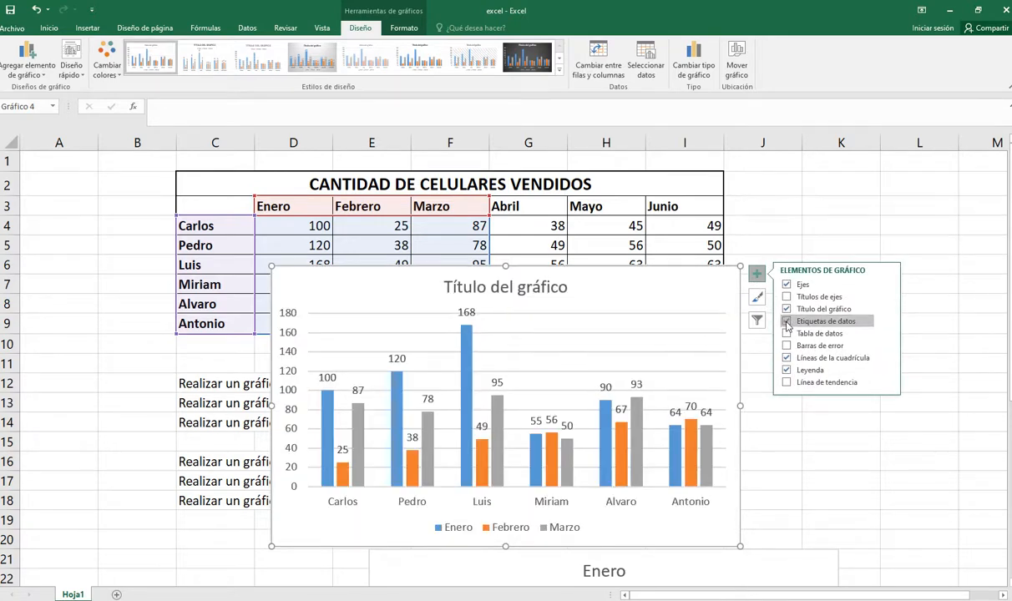
pyautogui.click(886, 370)
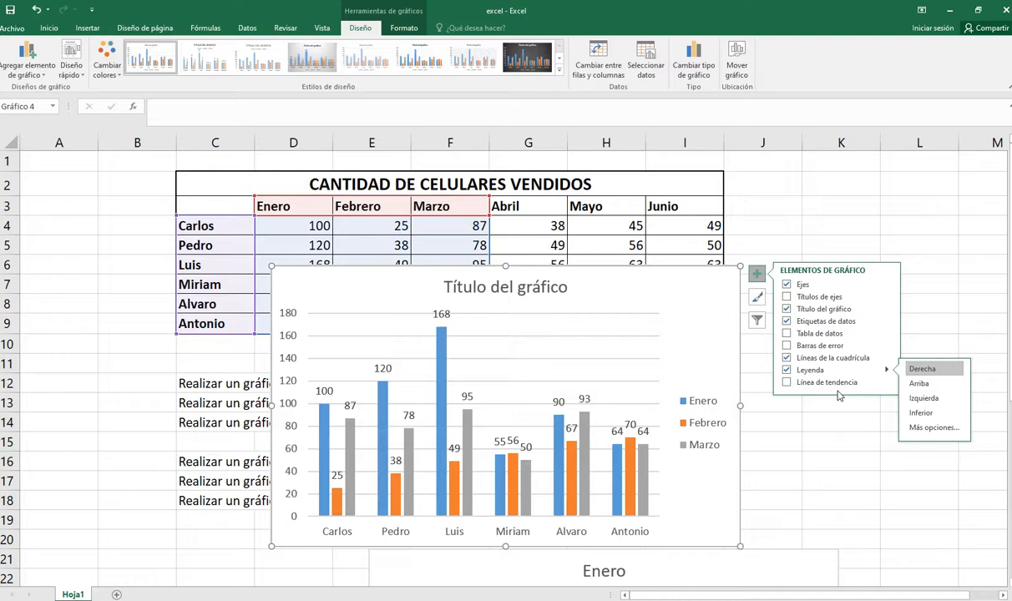
# Change the column chart's title to "Ventas del primer trimestre"
pyautogui.click(476, 286)
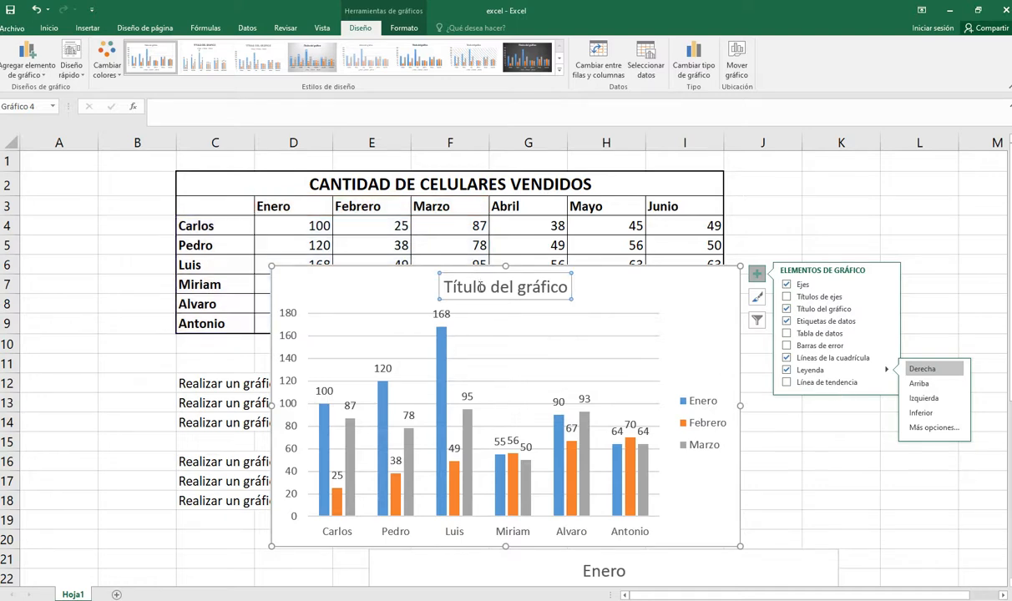
pyautogui.moveTo(563, 286); pyautogui.dragTo(457, 287)
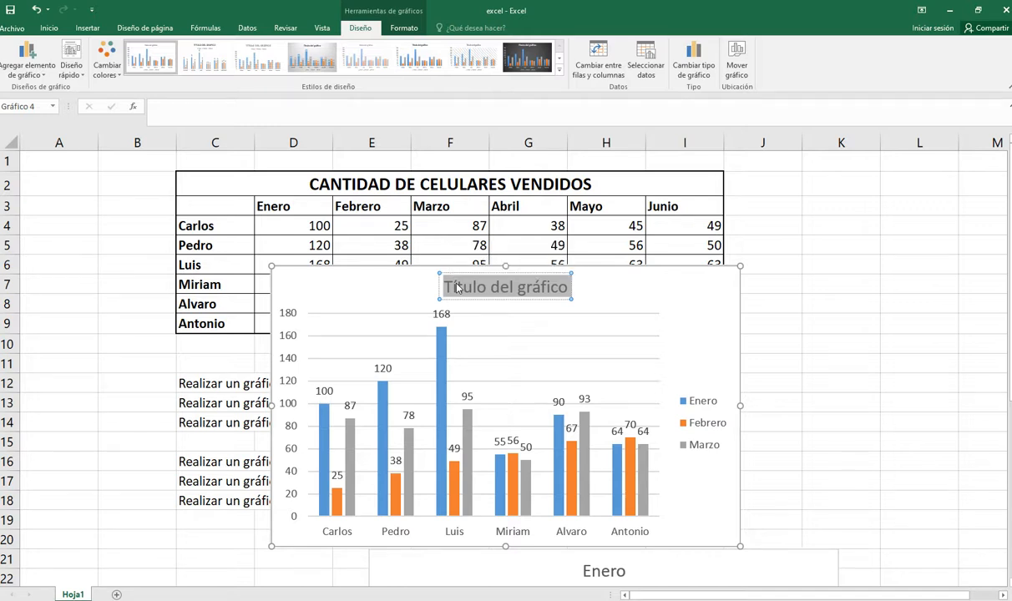
pyautogui.write('Ventas del prim')
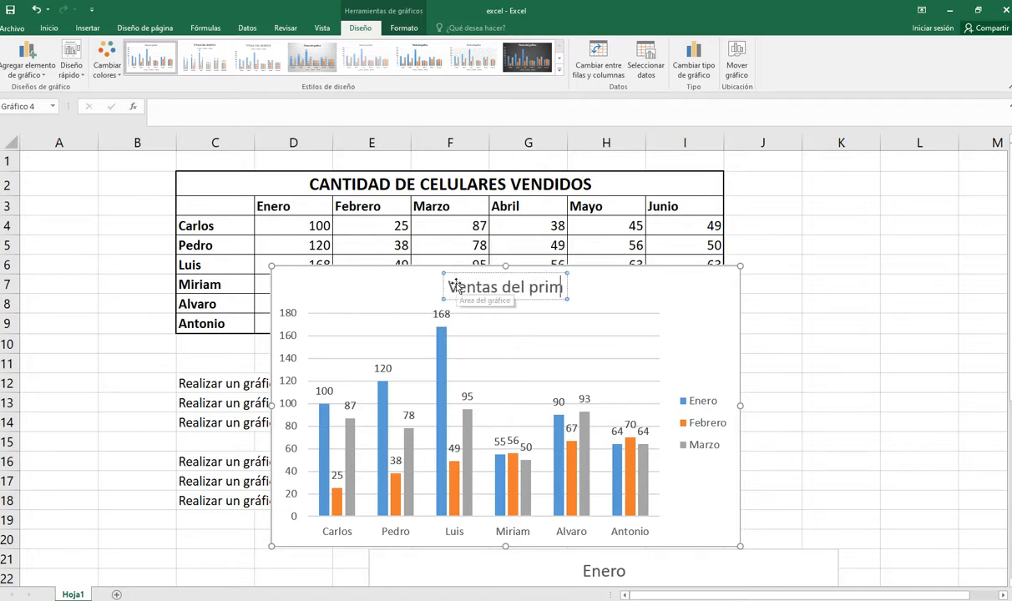
pyautogui.write('er trimestre')
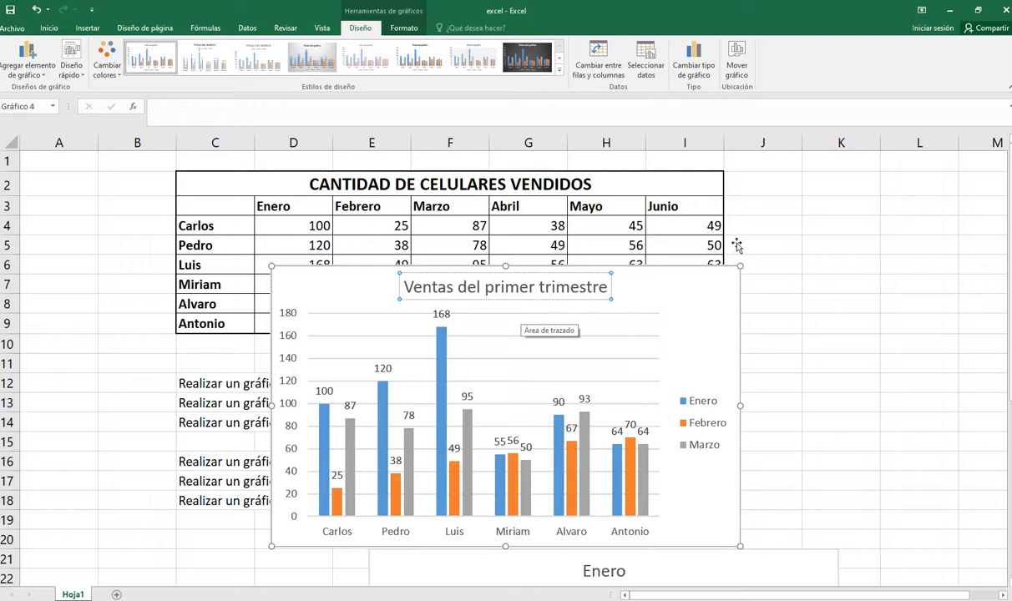
pyautogui.click(783, 241)
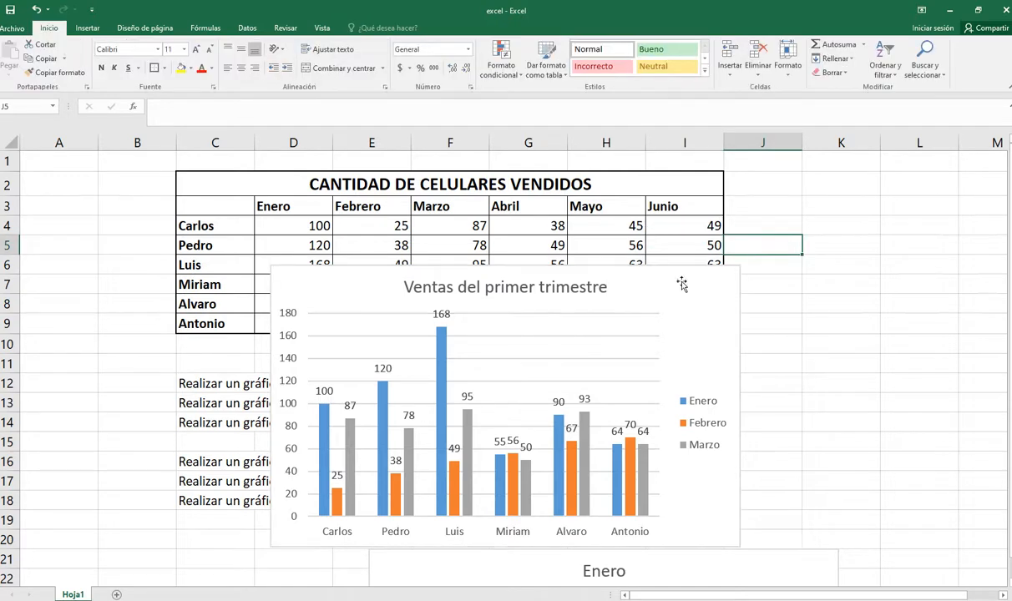
# Move the first-quarter chart below the list of tasks, so that it starts at row 22, keeping its source data intact
pyautogui.moveTo(644, 275); pyautogui.dragTo(786, 255)
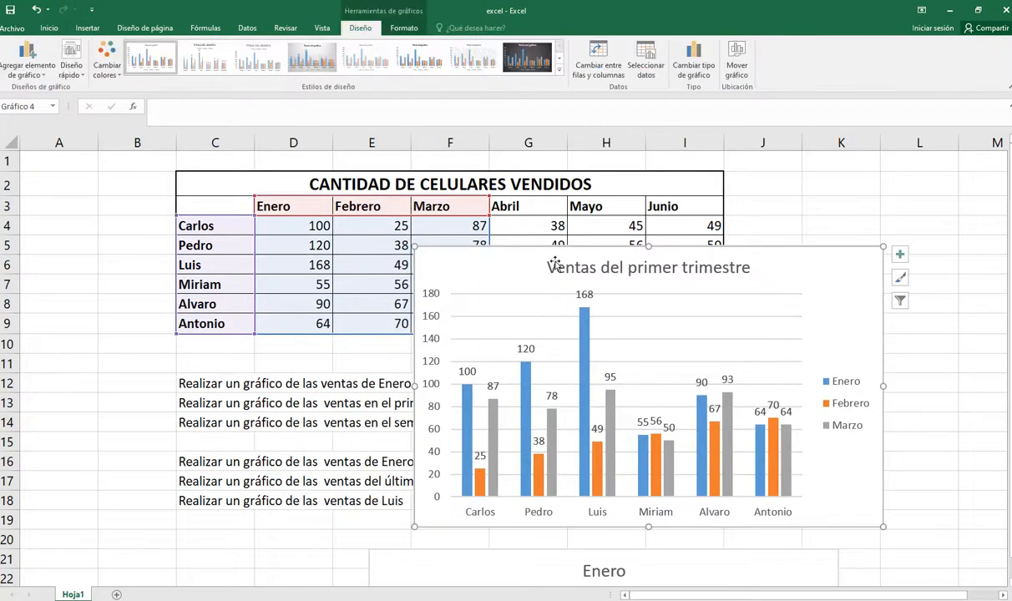
pyautogui.moveTo(509, 267); pyautogui.dragTo(451, 413)
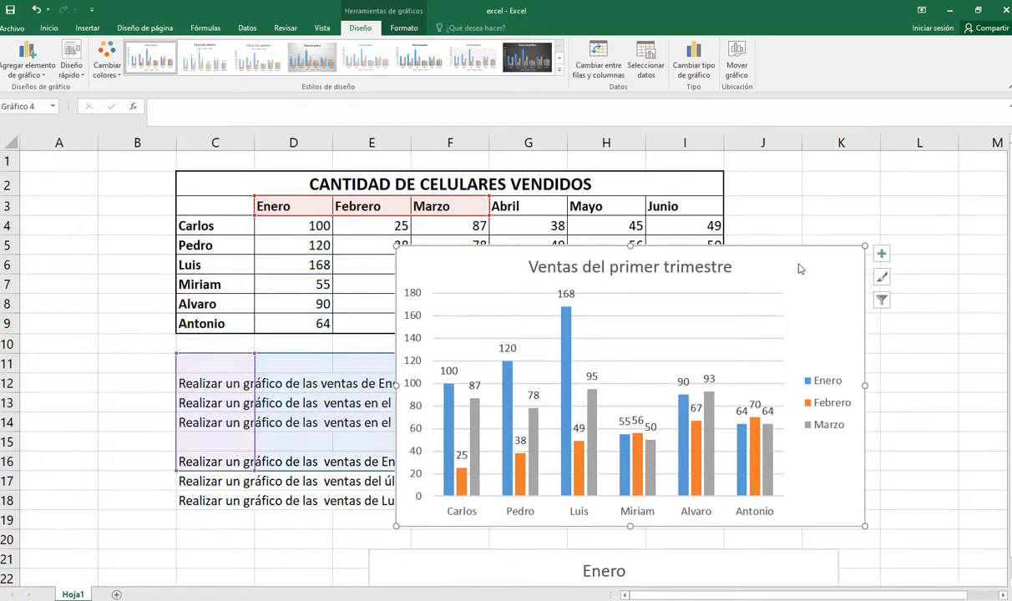
pyautogui.hotkey('ctrl', 'z')
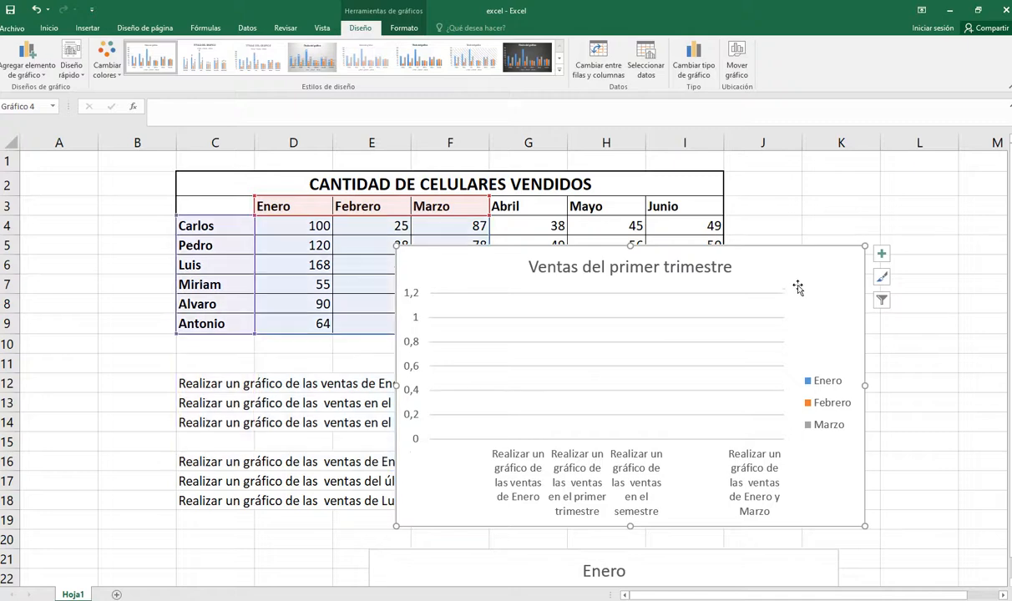
pyautogui.moveTo(807, 257); pyautogui.dragTo(449, 350)
pyautogui.scroll(1, 526, 253)
pyautogui.scroll(3, 527, 253)
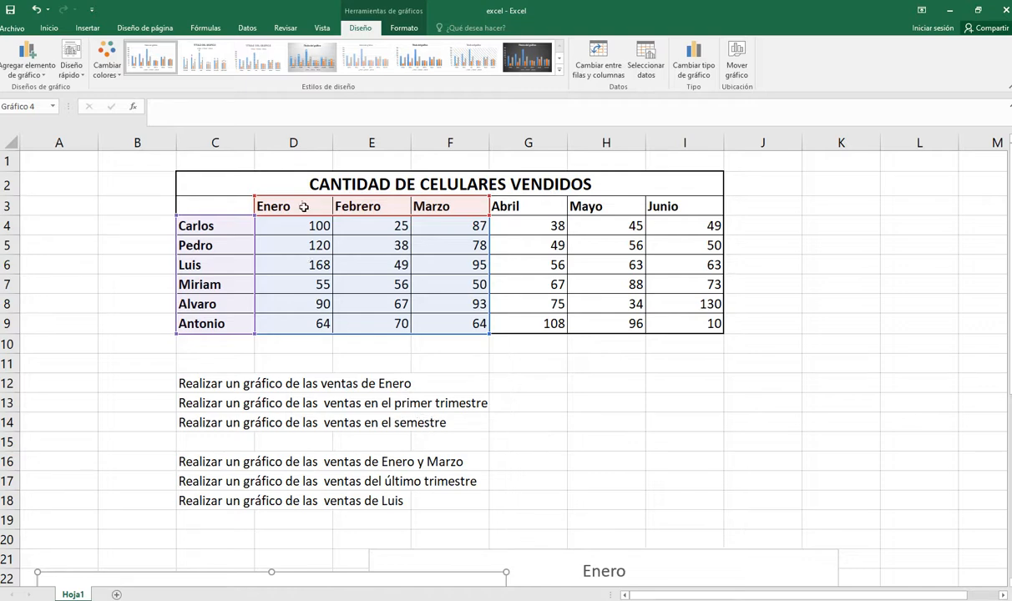
# Insert a 2-D clustered bar chart from the full January to June sales in C3:I9
pyautogui.moveTo(304, 207); pyautogui.dragTo(701, 323)
pyautogui.click(216, 215)
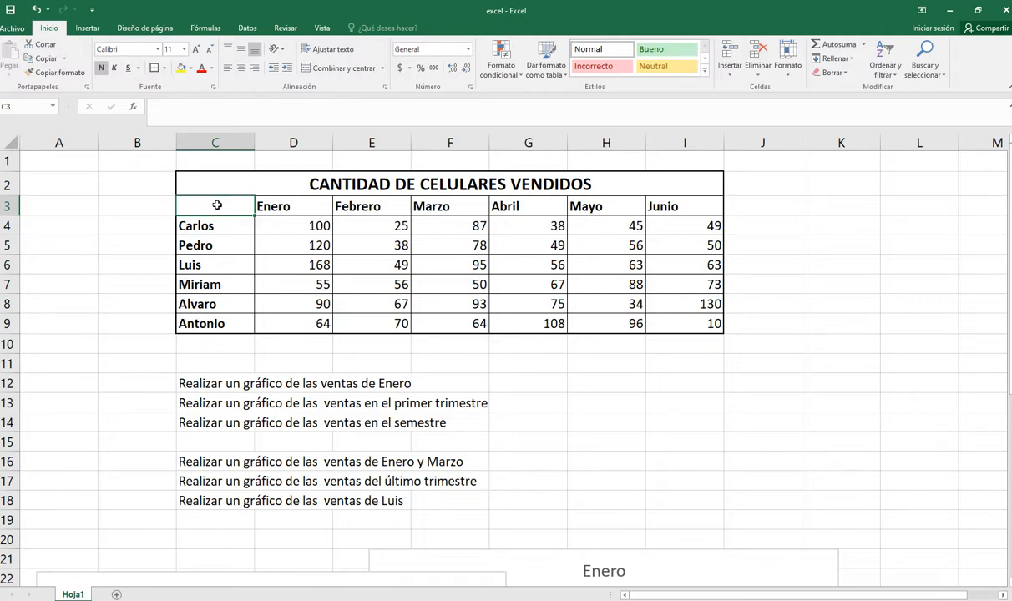
pyautogui.moveTo(216, 205); pyautogui.dragTo(707, 320)
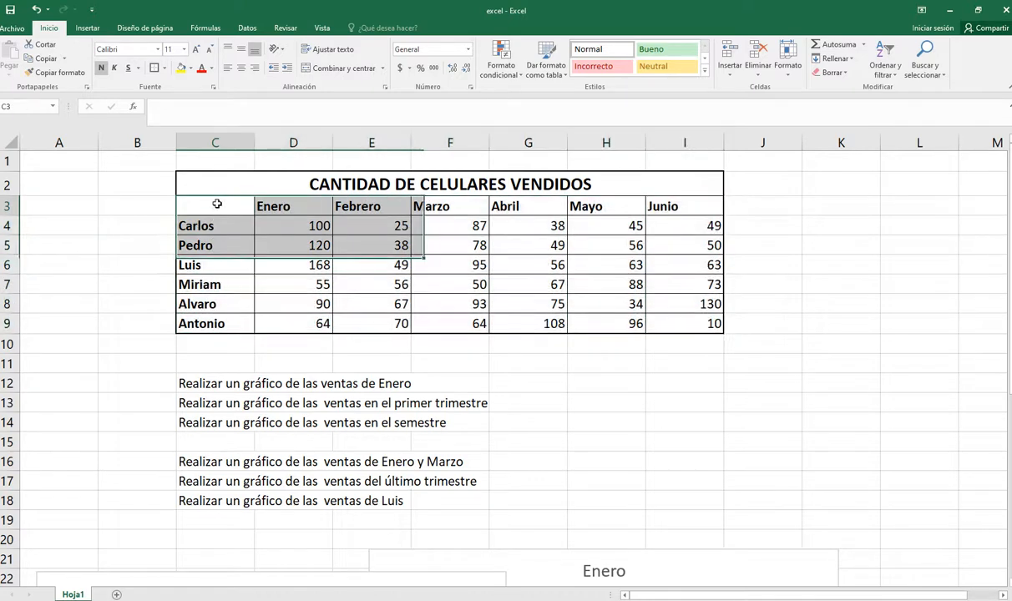
pyautogui.click(216, 204)
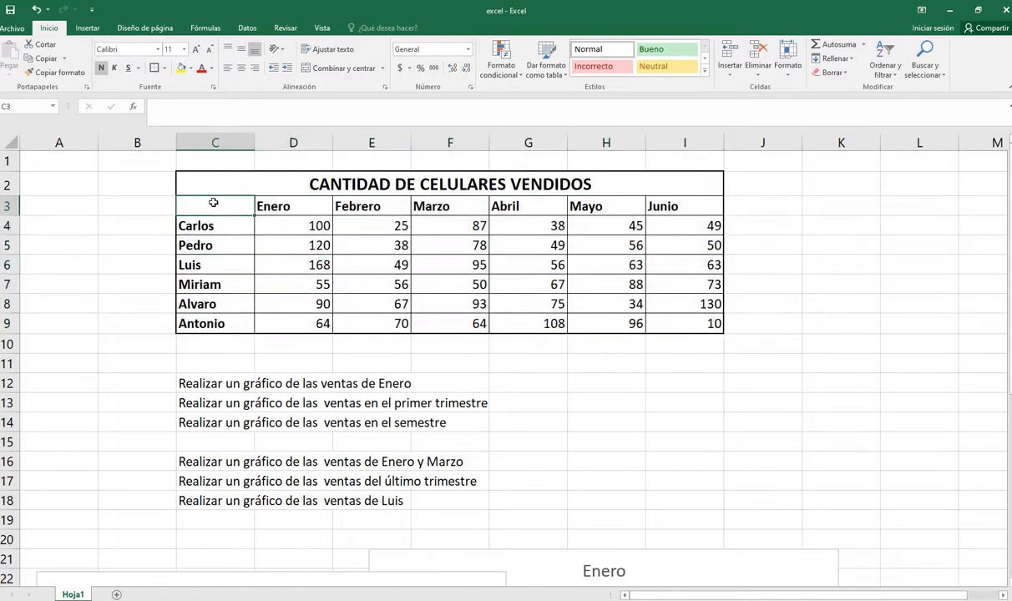
pyautogui.moveTo(213, 203); pyautogui.dragTo(666, 316)
pyautogui.click(91, 31)
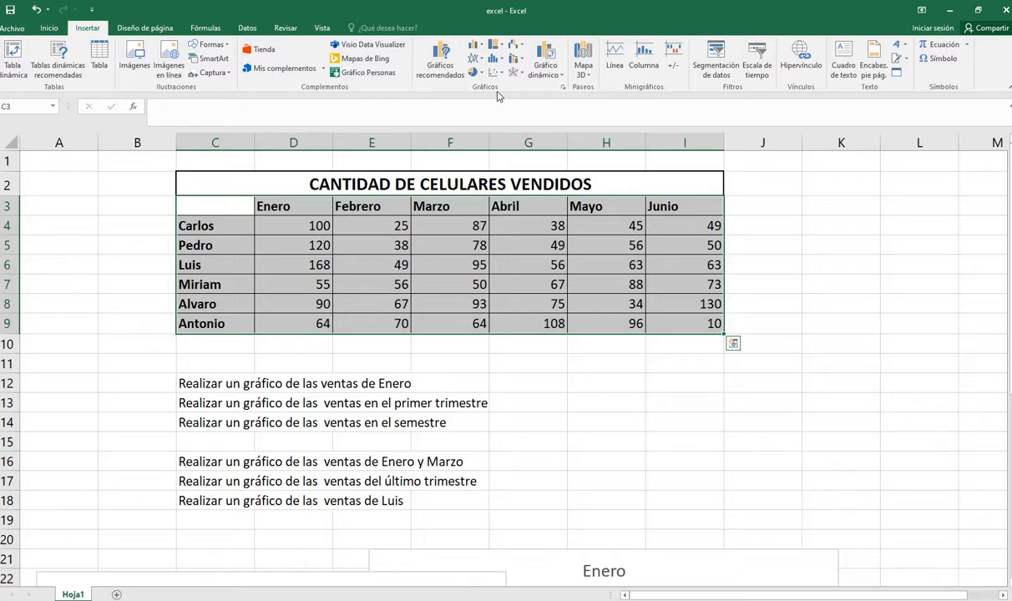
pyautogui.click(476, 44)
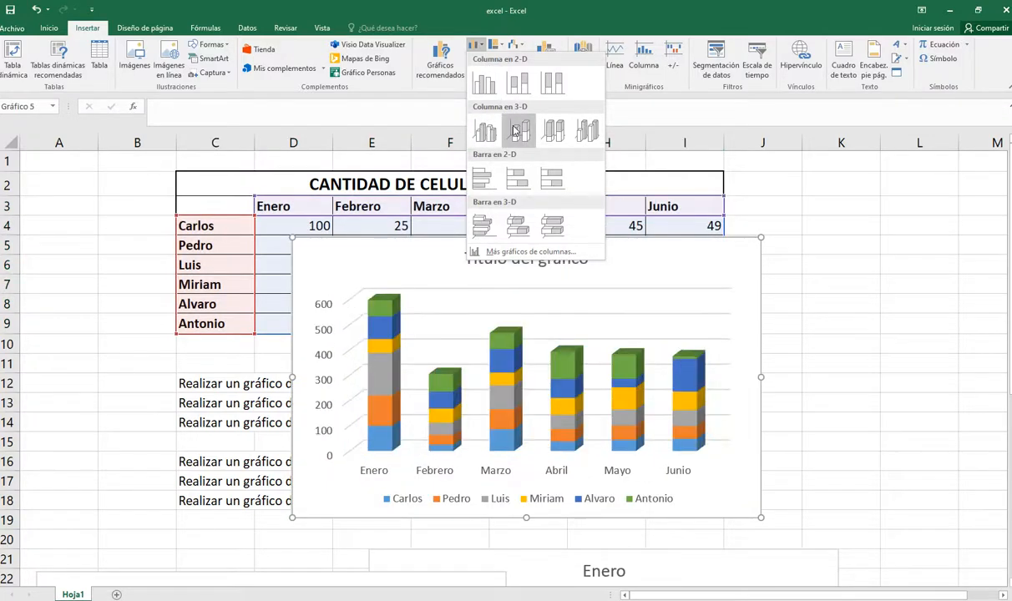
pyautogui.click(483, 179)
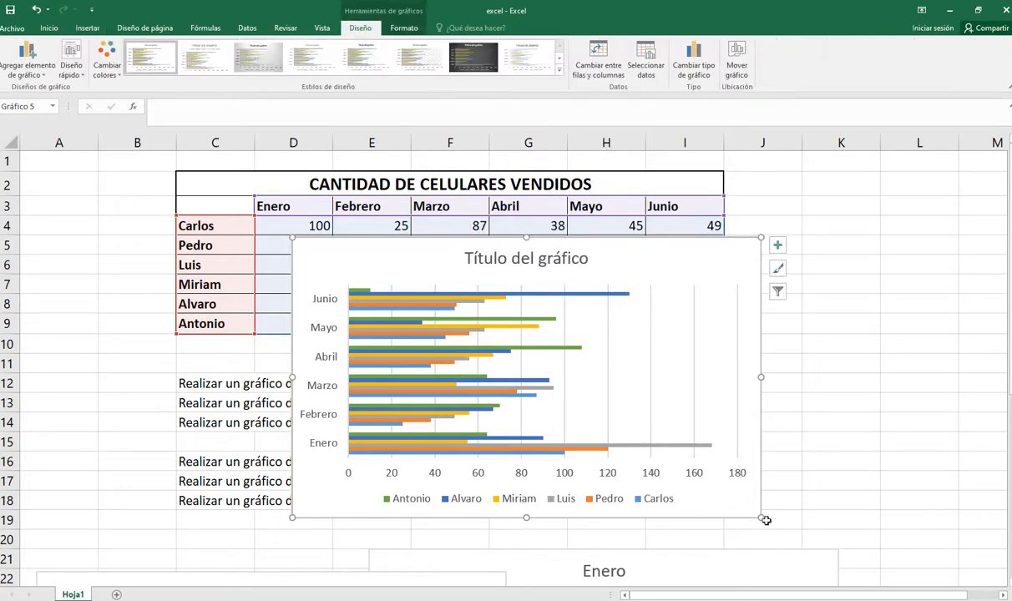
# Reposition and enlarge the January to June bar chart so it spans from column B to K and rows 2 to 21
pyautogui.moveTo(678, 250); pyautogui.dragTo(606, 243)
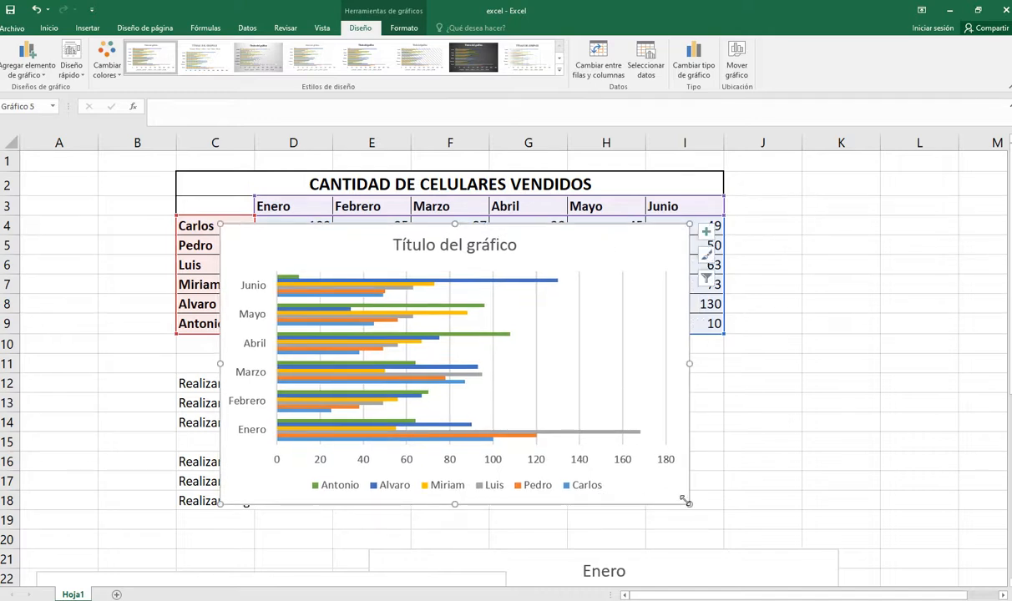
pyautogui.moveTo(690, 504); pyautogui.dragTo(767, 548)
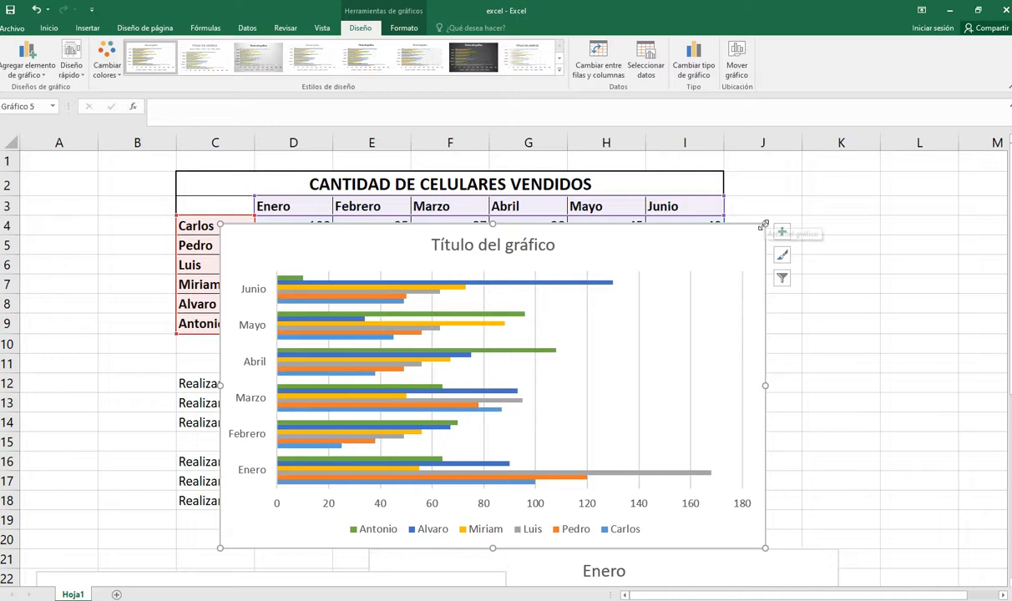
pyautogui.moveTo(765, 225); pyautogui.dragTo(823, 185)
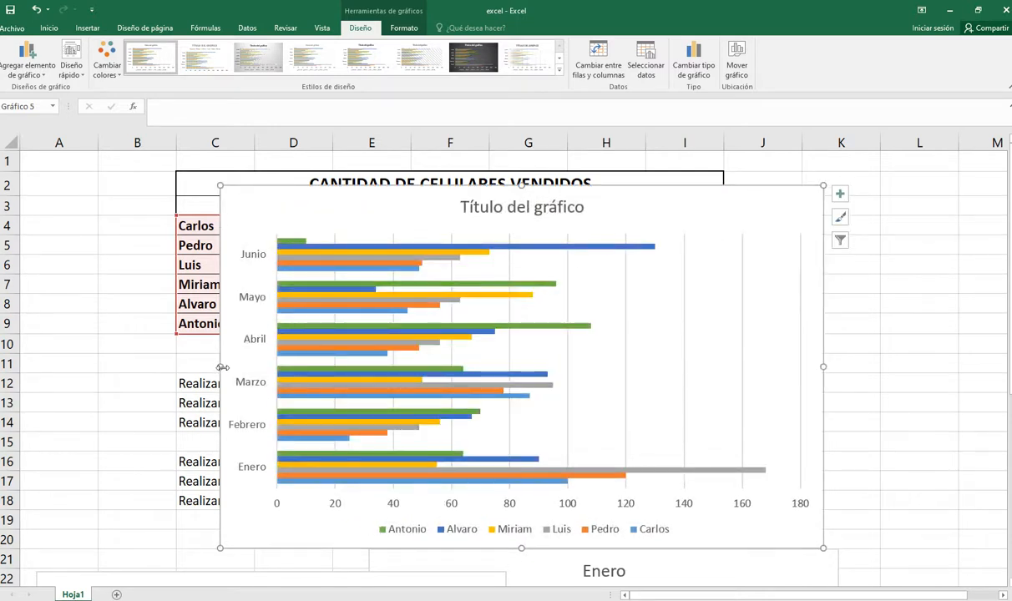
pyautogui.moveTo(219, 367); pyautogui.dragTo(152, 367)
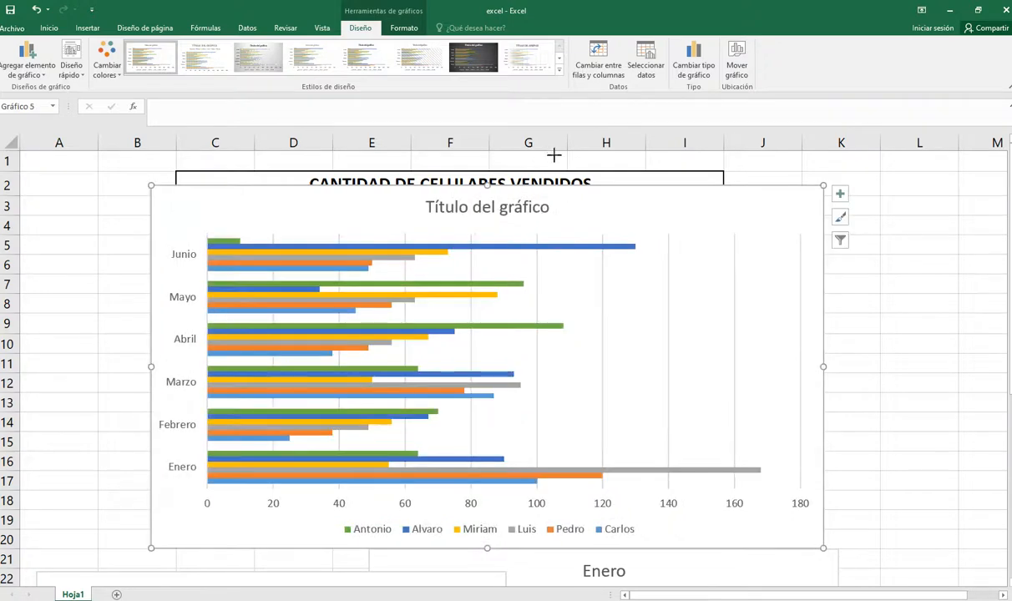
pyautogui.moveTo(486, 549); pyautogui.dragTo(487, 565)
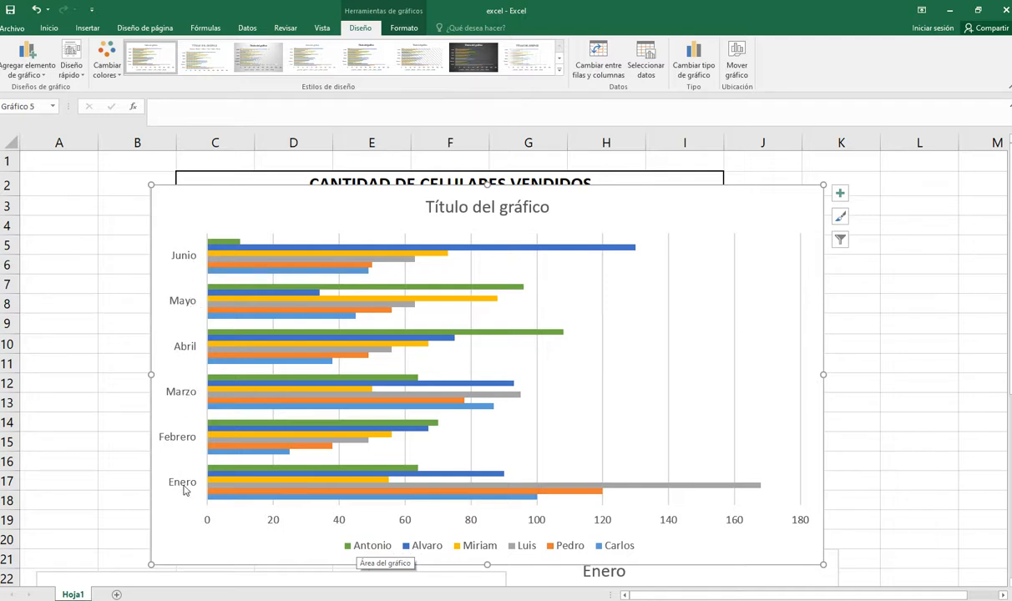
# Add data labels to the January to June bar chart and change its title to "Ventas del semestre"
pyautogui.click(839, 193)
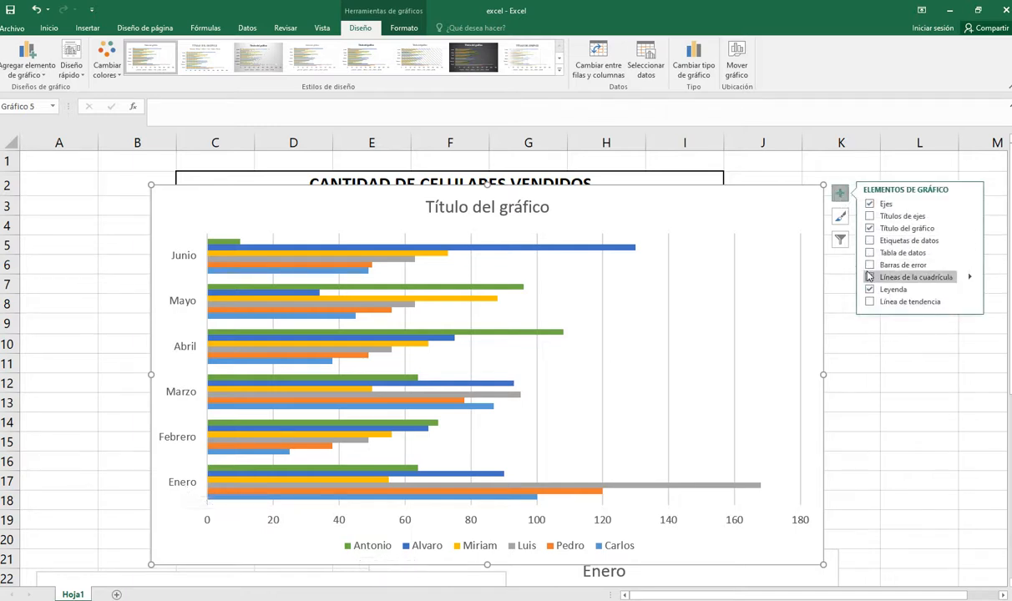
pyautogui.click(870, 240)
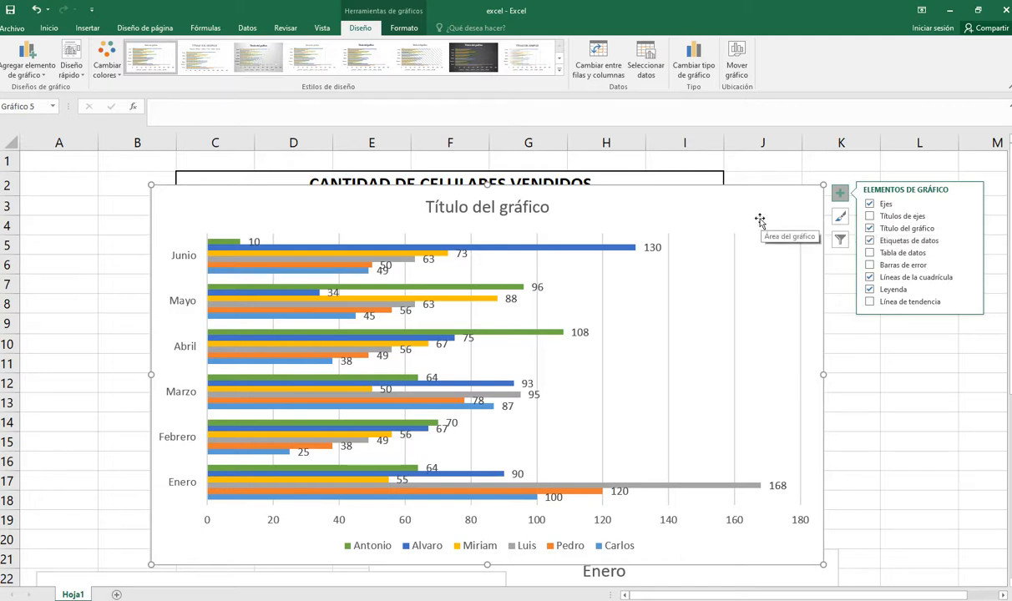
pyautogui.click(513, 200)
pyautogui.click(514, 194)
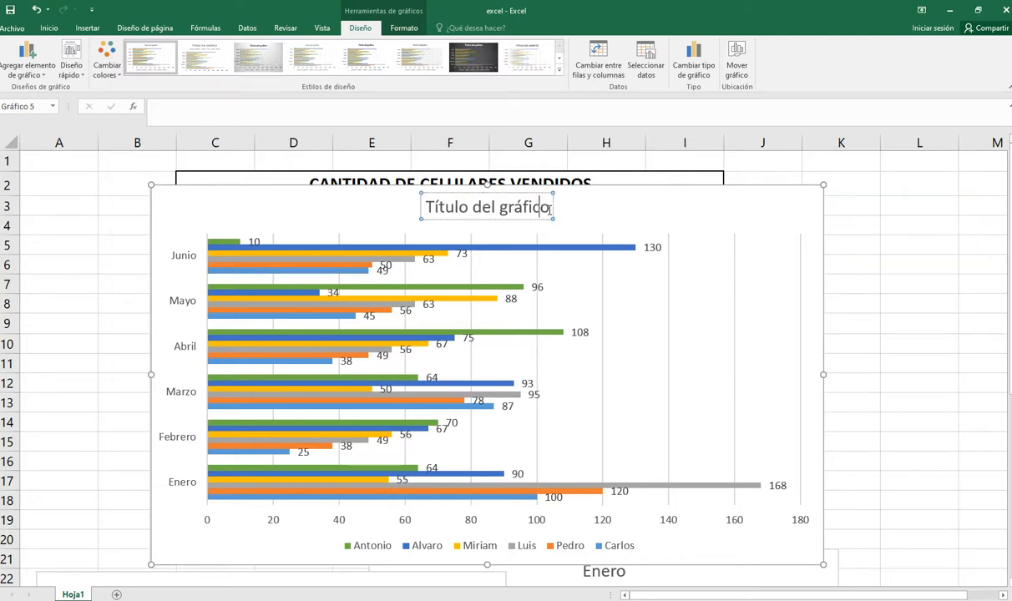
pyautogui.doubleClick(518, 206)
pyautogui.moveTo(517, 207); pyautogui.dragTo(417, 206)
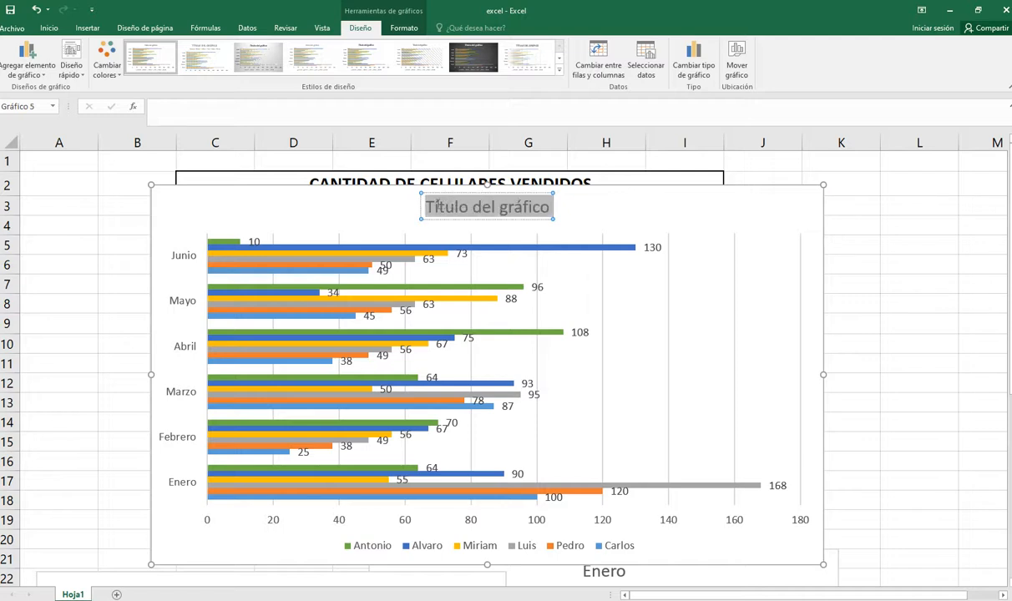
pyautogui.write('Vertas')
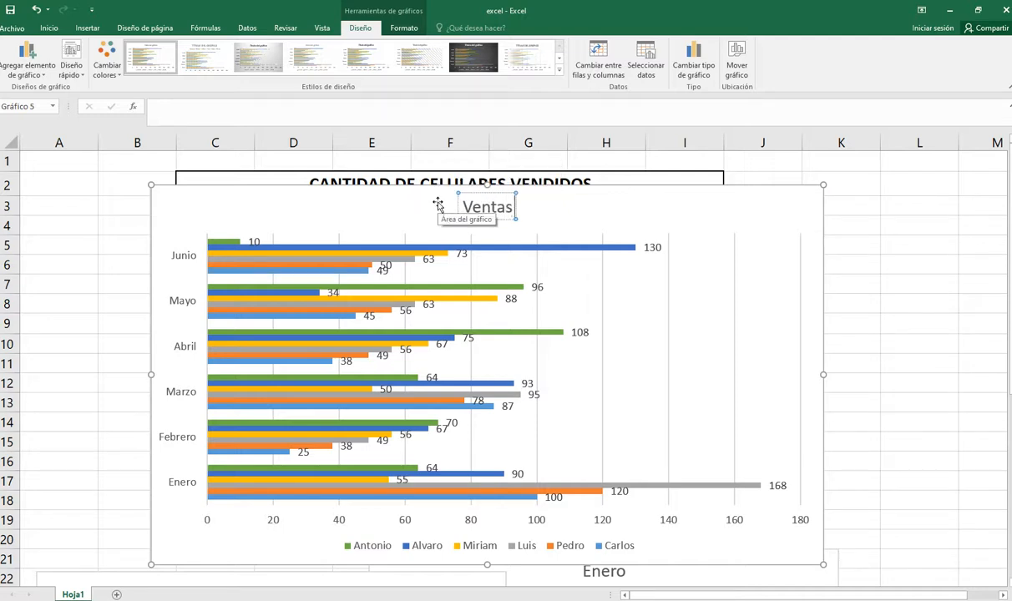
pyautogui.write(' del')
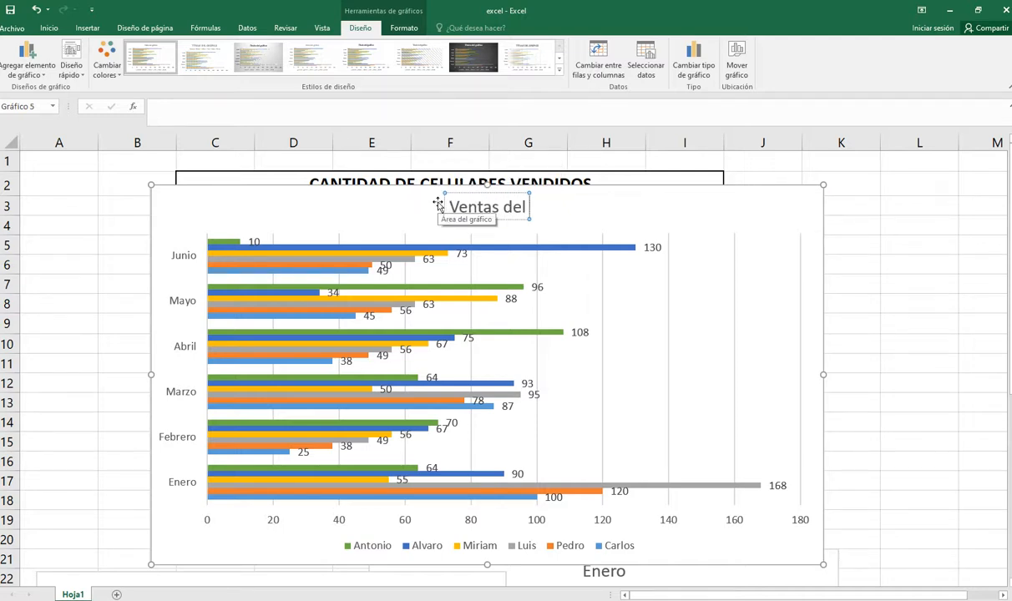
pyautogui.write(' semestre')
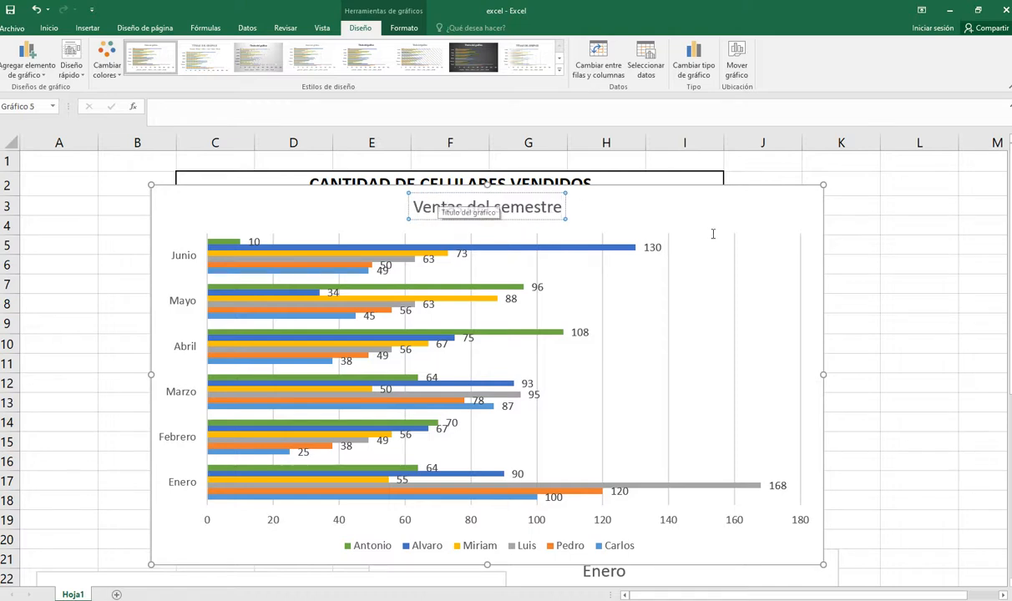
pyautogui.click(927, 282)
# Shift the semester bar chart up to row 1 and move the first-quarter chart directly below the Enero pie chart
pyautogui.moveTo(709, 196); pyautogui.dragTo(702, 179)
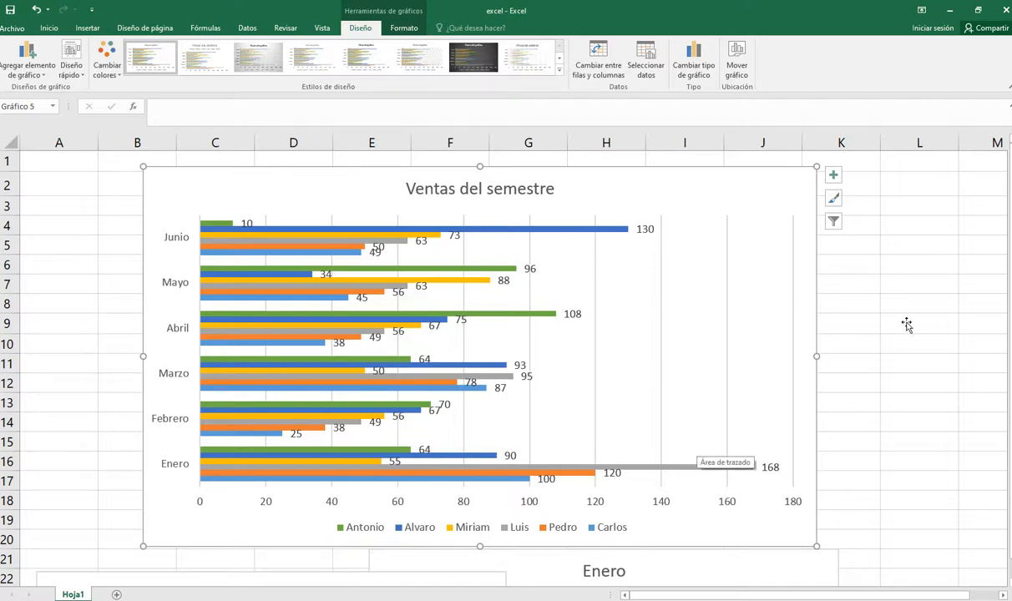
pyautogui.scroll(-3, 905, 325)
pyautogui.scroll(-4, 906, 325)
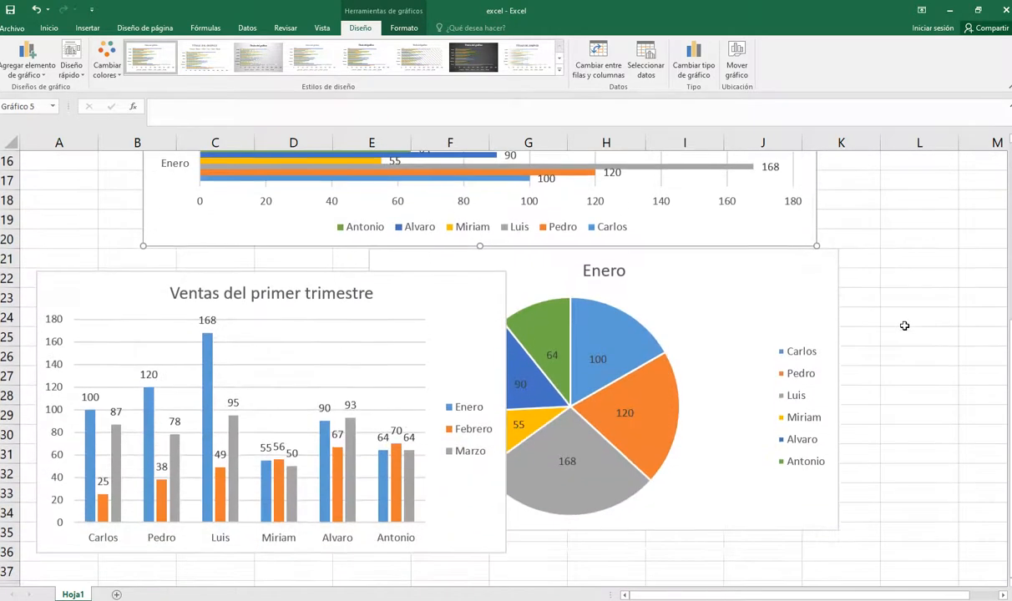
pyautogui.moveTo(457, 170); pyautogui.dragTo(798, 431)
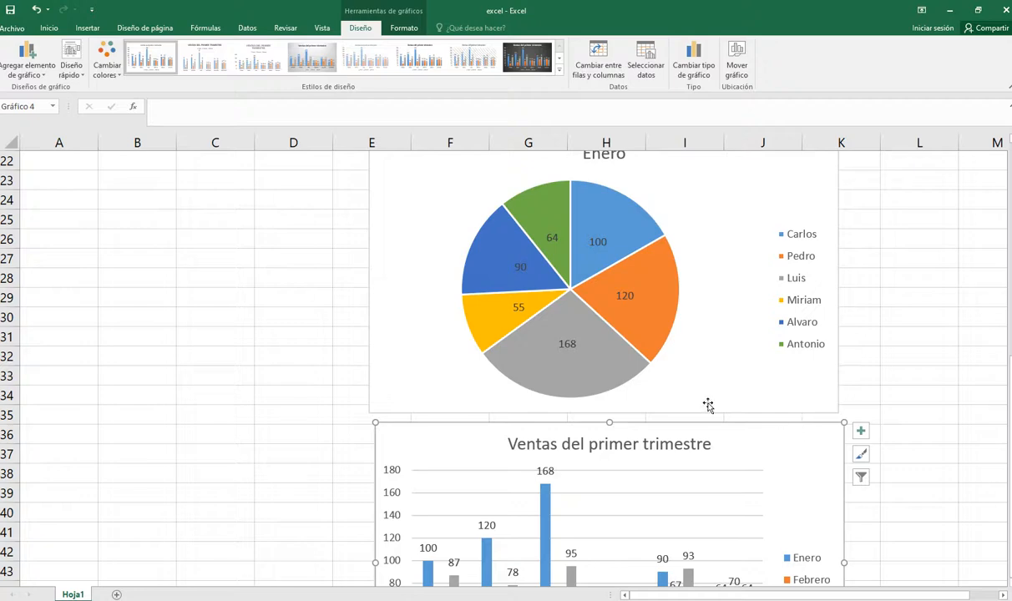
pyautogui.scroll(7, 587, 313)
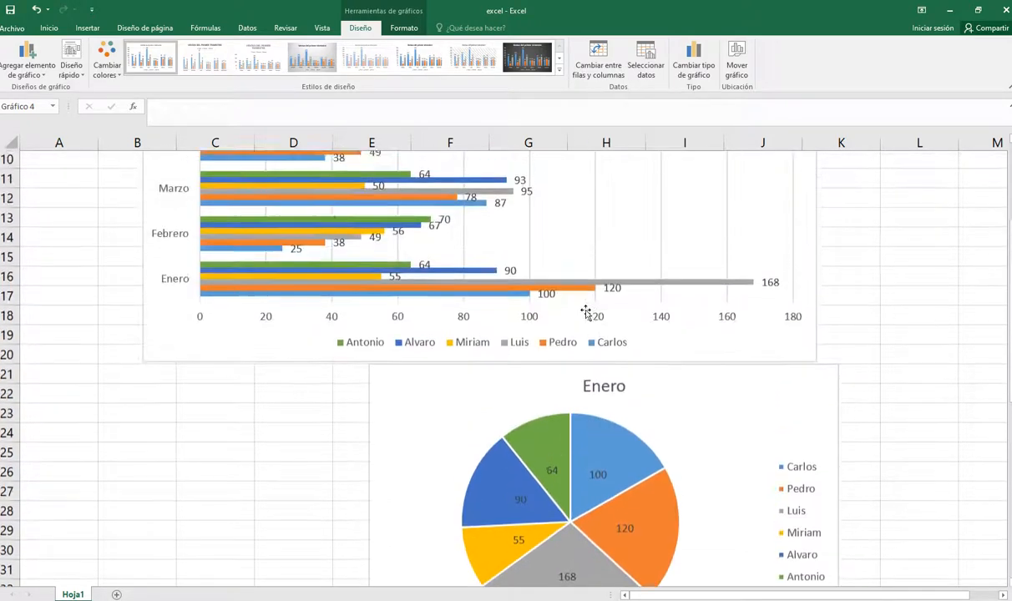